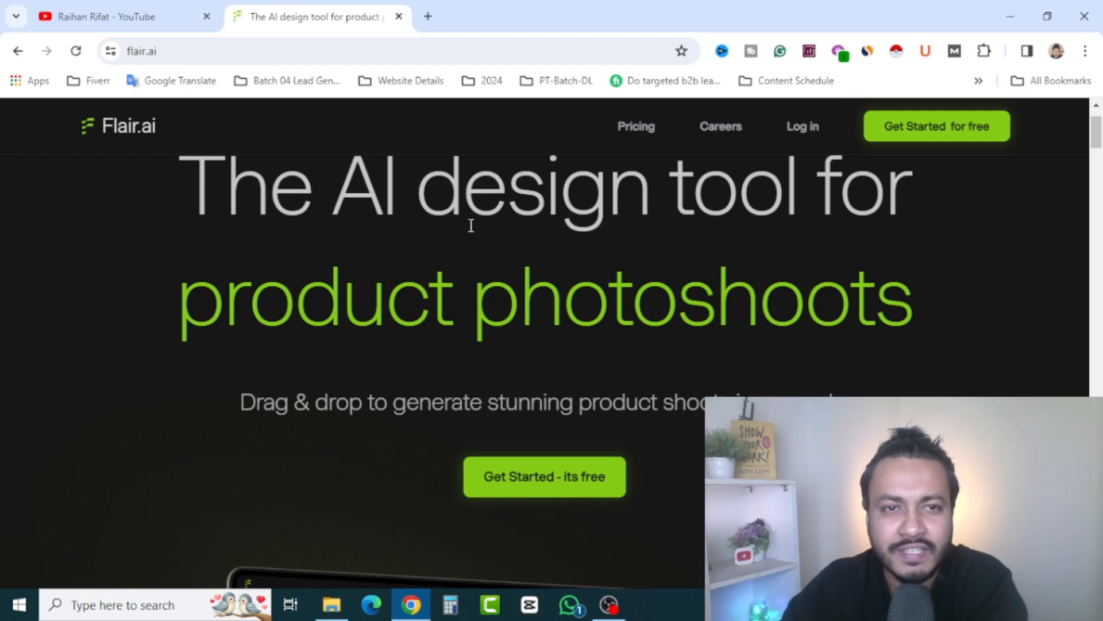
# Switch to the open YouTube channel page and look through its list of uploaded videos
pyautogui.scroll(2, 791, 387)
pyautogui.scroll(-5, 790, 388)
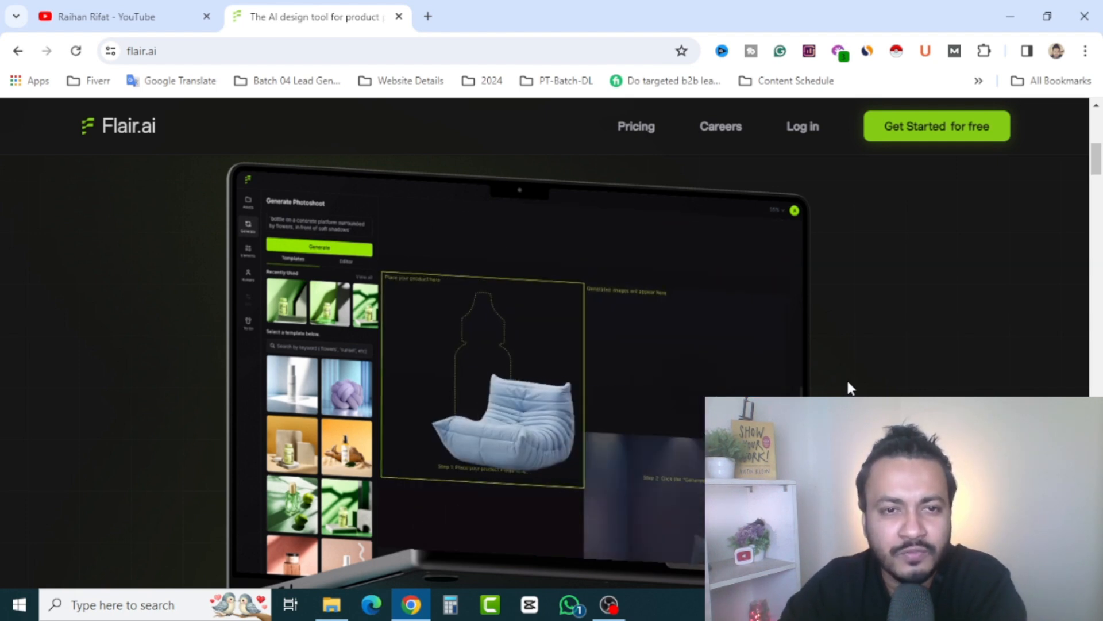
pyautogui.click(107, 17)
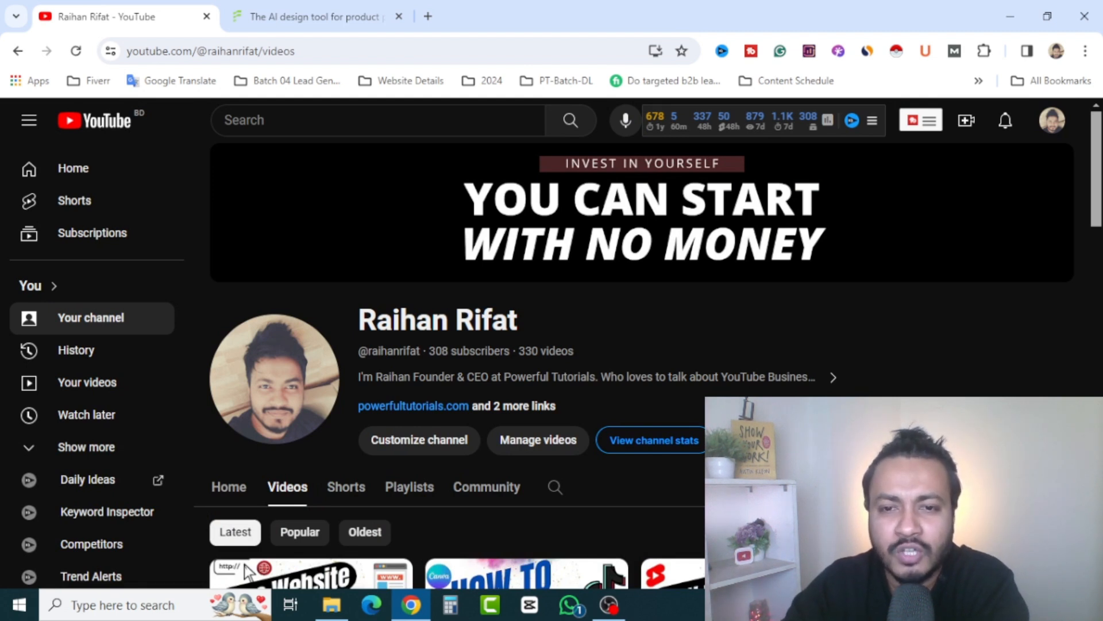
pyautogui.scroll(-1, 793, 352)
pyautogui.scroll(-3, 648, 350)
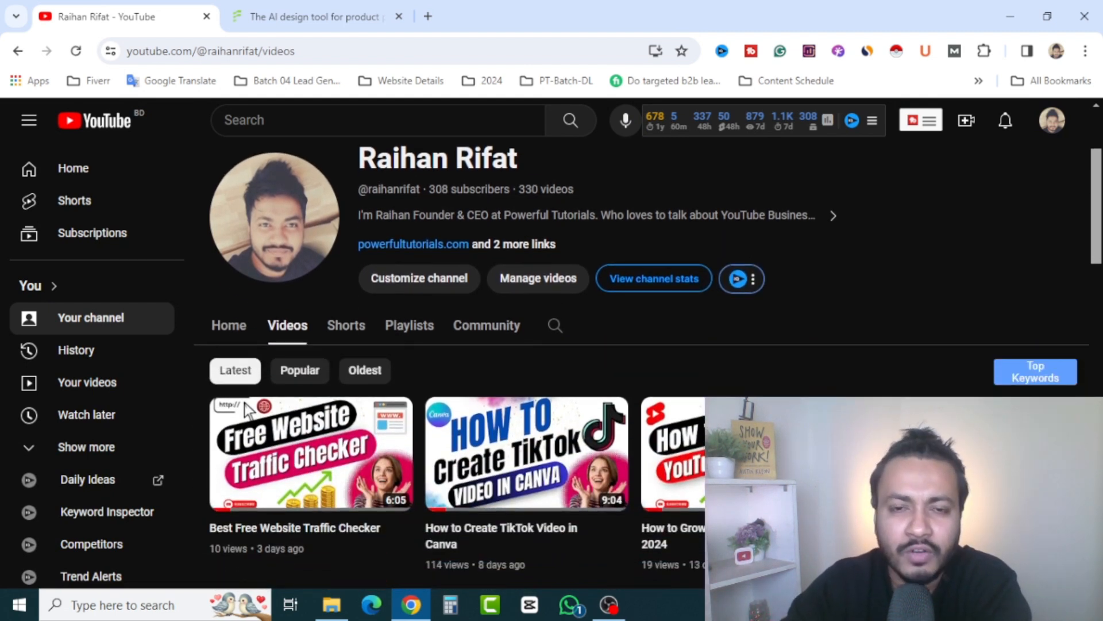
pyautogui.scroll(-3, 648, 350)
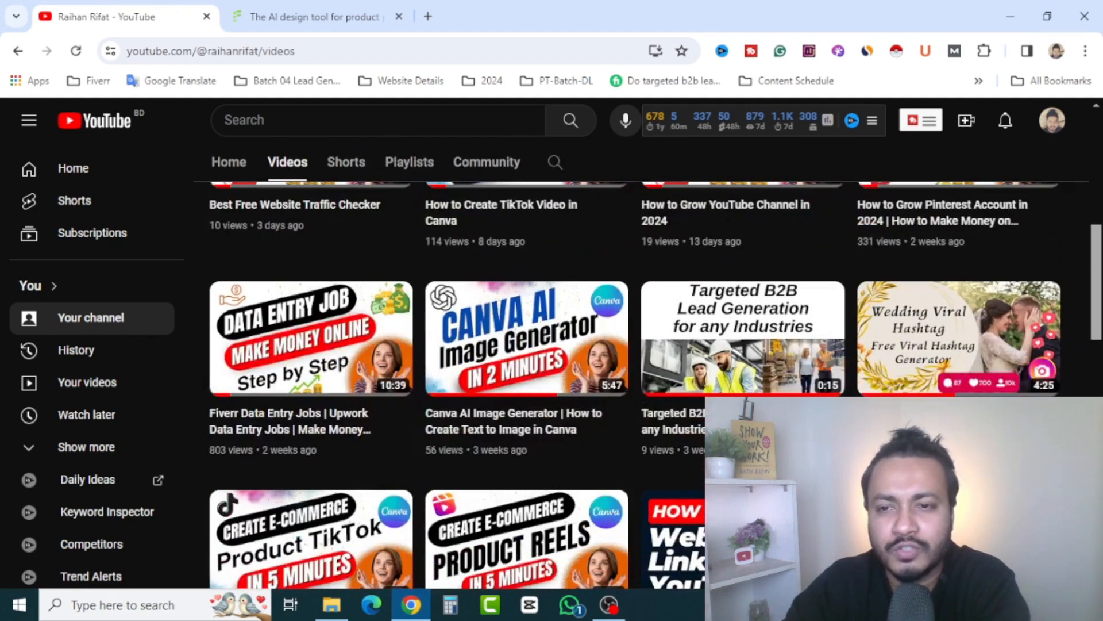
pyautogui.scroll(6, 691, 309)
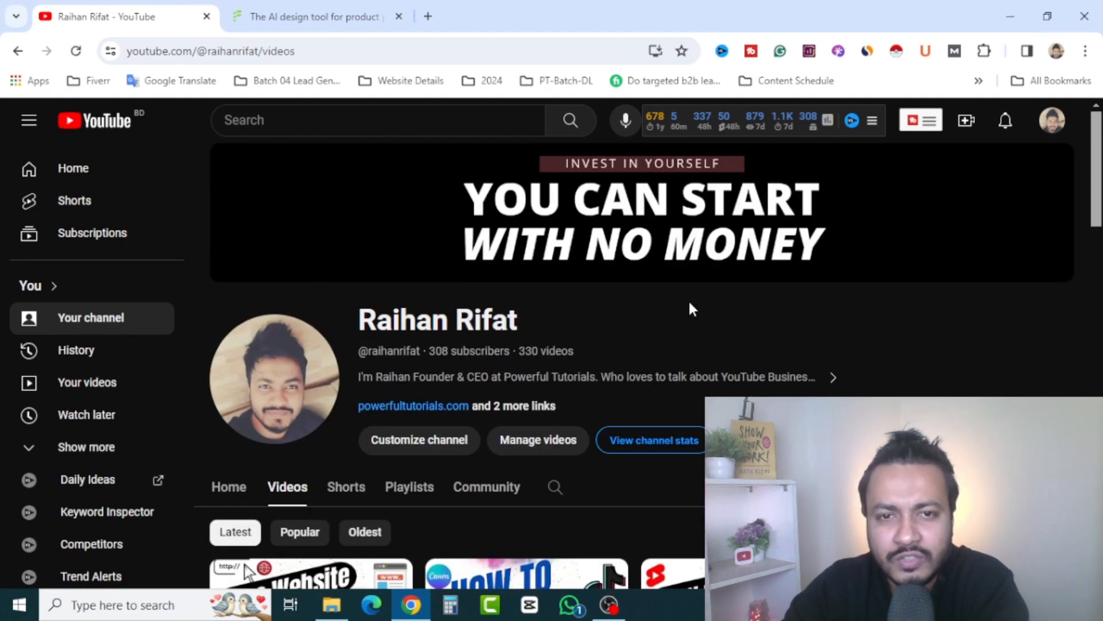
# Return to the Flair.ai homepage and examine it from the headline down to the Explore templates section
pyautogui.click(321, 14)
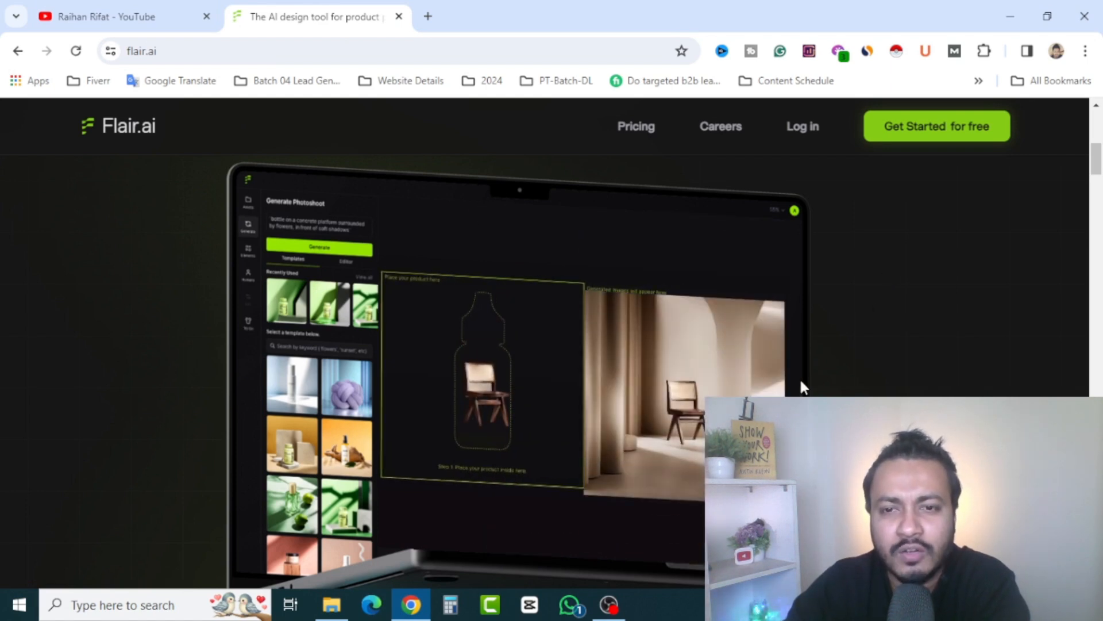
pyautogui.scroll(6, 402, 345)
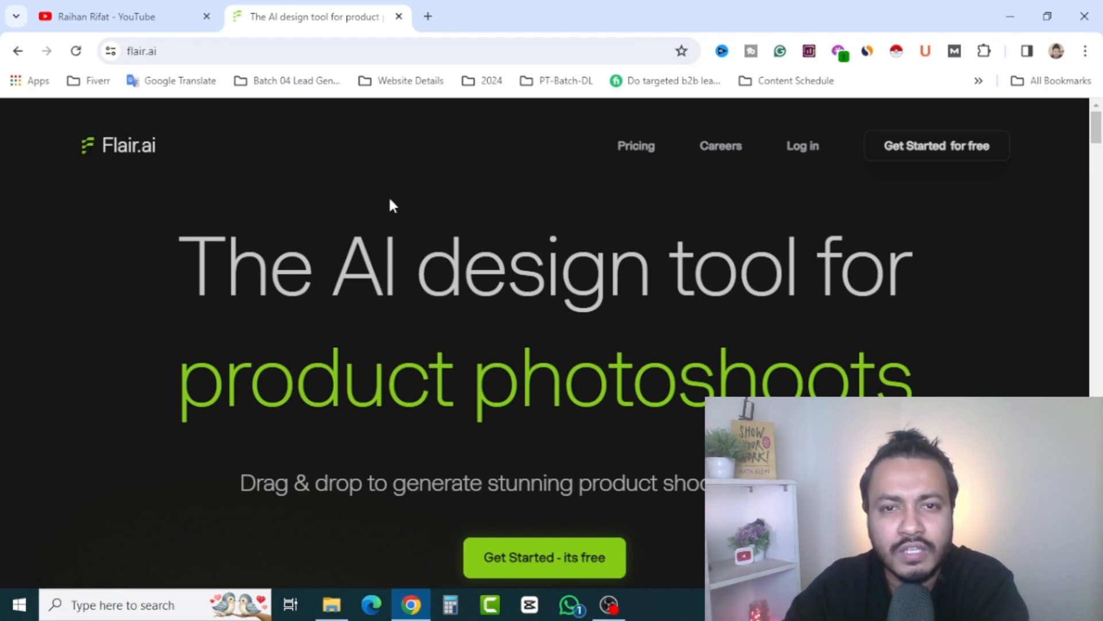
pyautogui.scroll(-6, 689, 364)
pyautogui.scroll(-10, 743, 391)
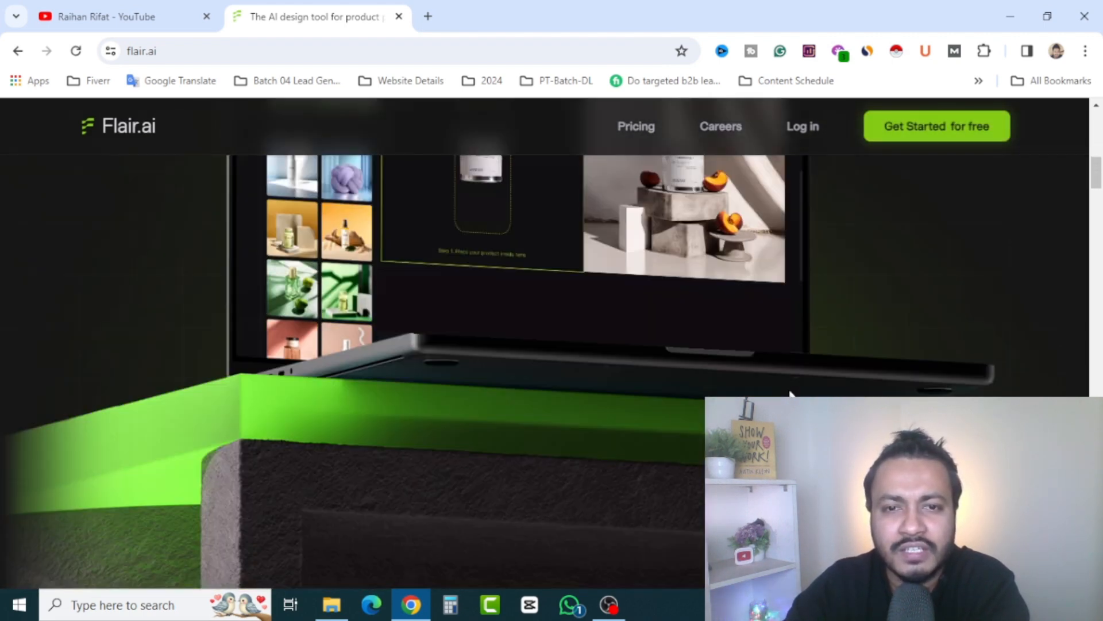
pyautogui.scroll(-4, 551, 344)
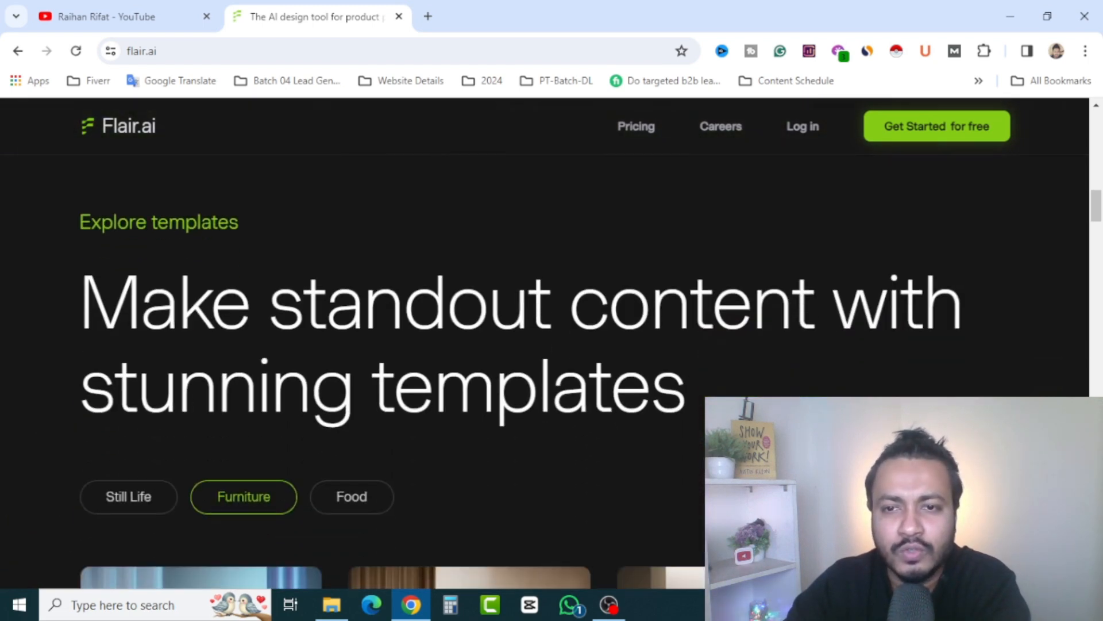
pyautogui.scroll(-6, 477, 324)
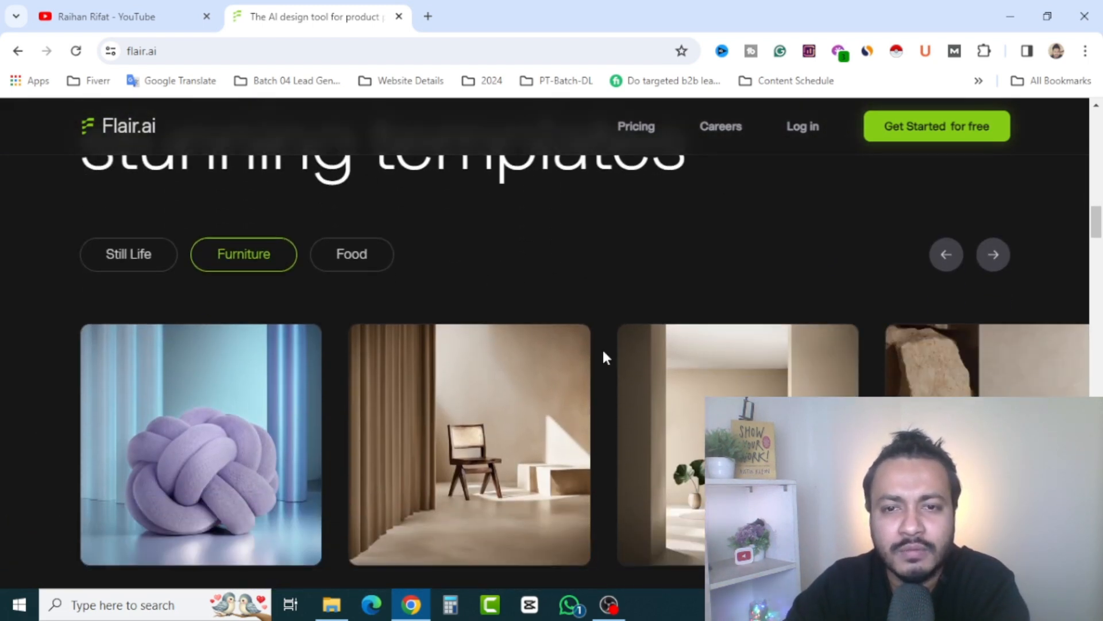
pyautogui.scroll(4, 477, 420)
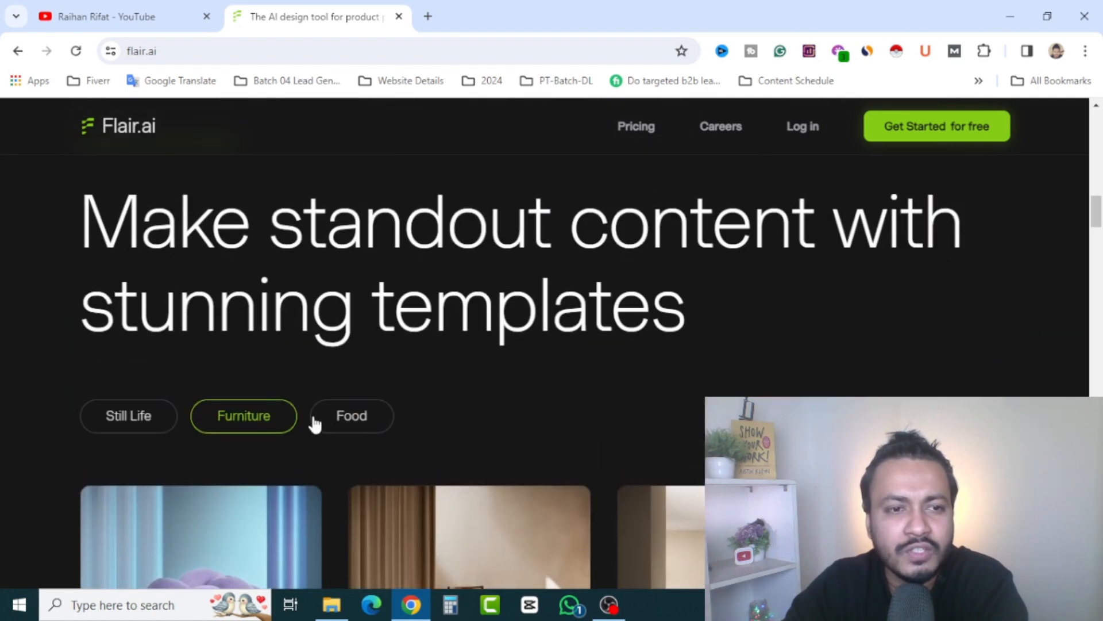
# View the example templates in the Still Life, Furniture and Food categories in turn
pyautogui.scroll(-1, 253, 405)
pyautogui.click(113, 339)
pyautogui.scroll(-4, 477, 339)
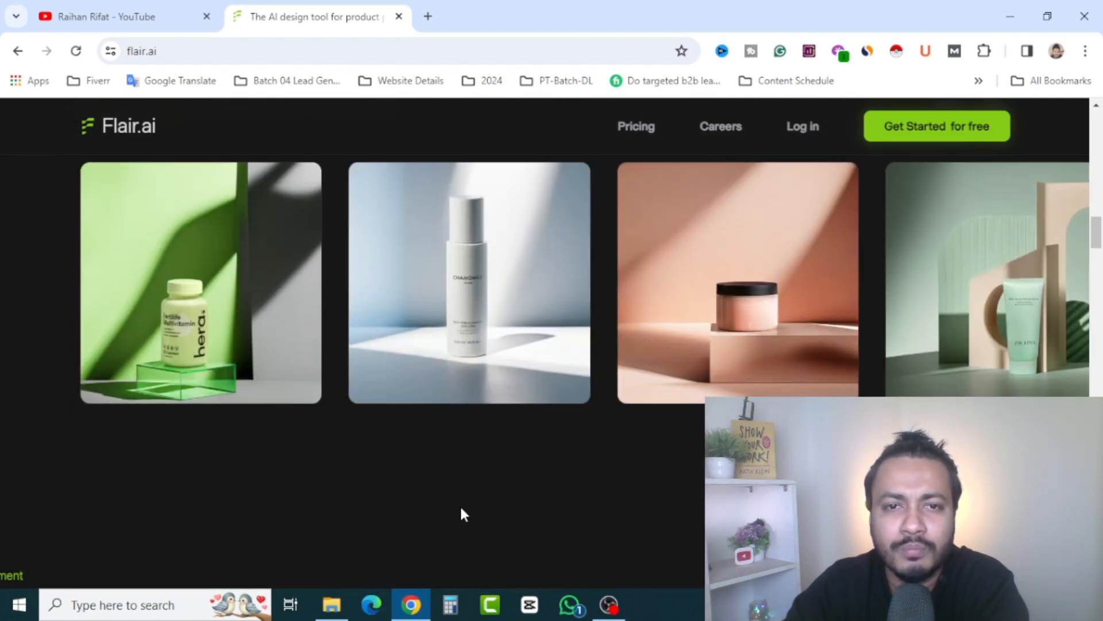
pyautogui.scroll(4, 293, 454)
pyautogui.click(256, 337)
pyautogui.scroll(-4, 479, 359)
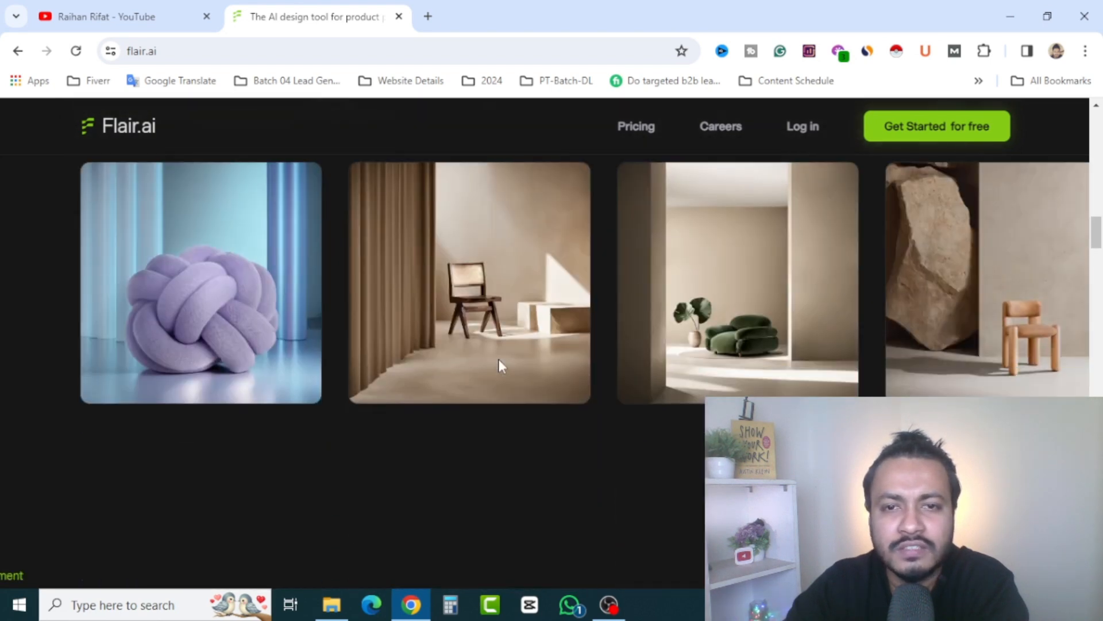
pyautogui.scroll(1, 499, 368)
pyautogui.click(365, 178)
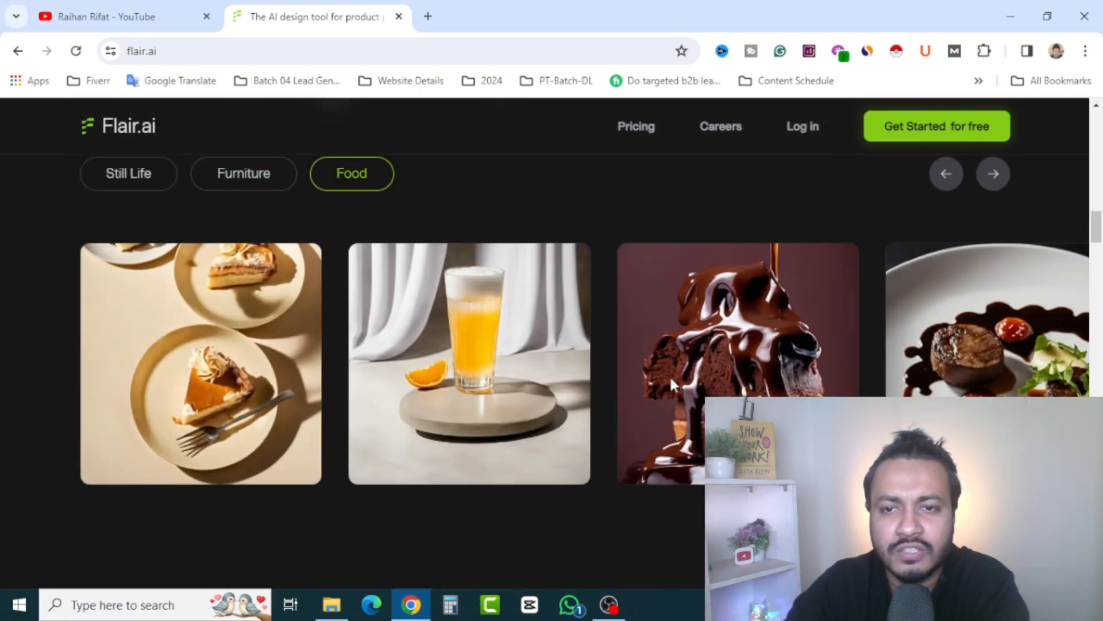
pyautogui.scroll(-3, 603, 393)
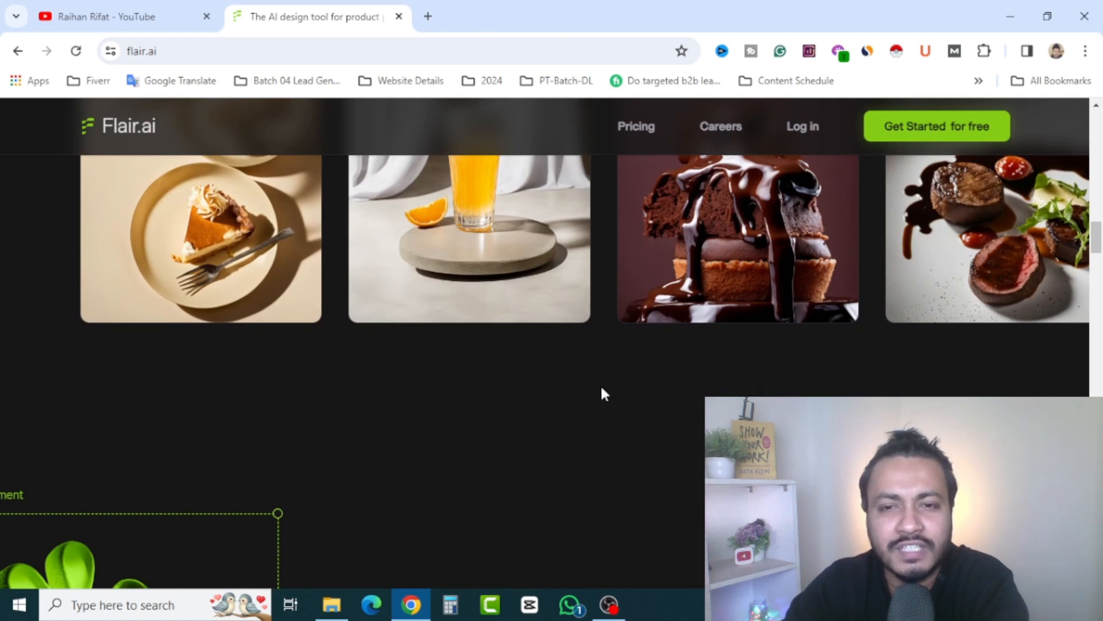
# Examine the remaining homepage sections on templates, scene building, fashion photoshoots, editing tools and collaboration
pyautogui.scroll(-8, 602, 389)
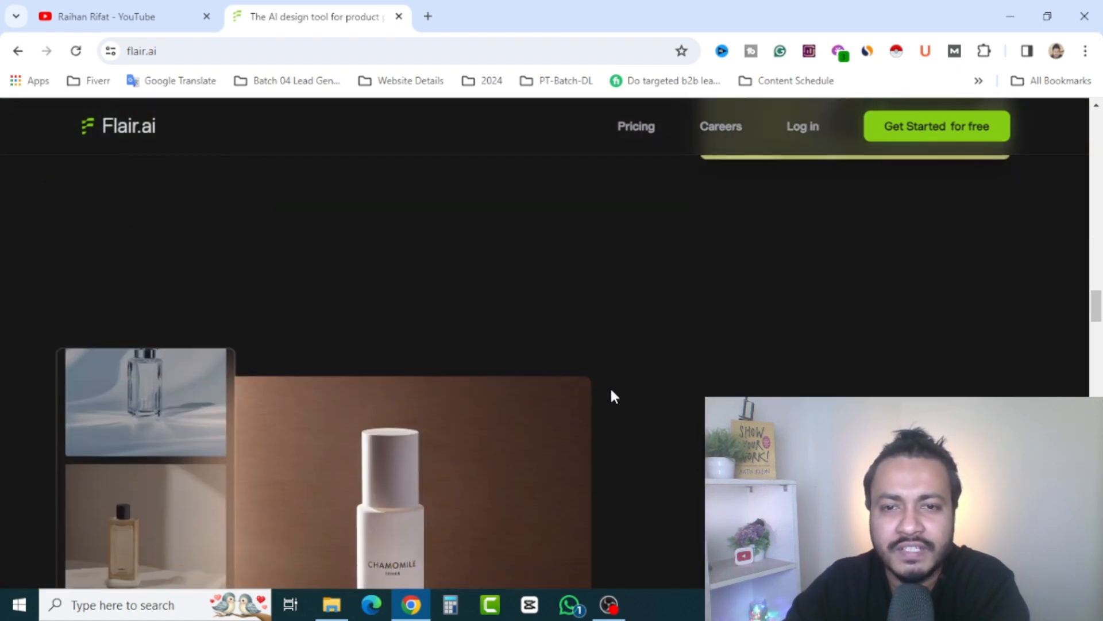
pyautogui.scroll(-3, 621, 396)
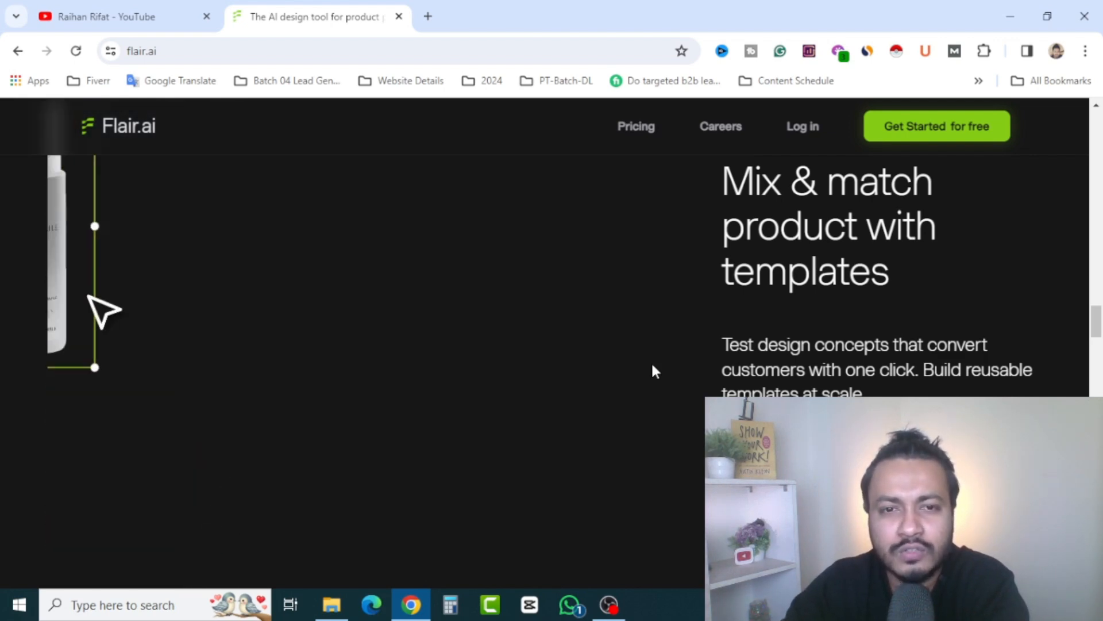
pyautogui.scroll(-3, 652, 365)
pyautogui.scroll(-6, 643, 365)
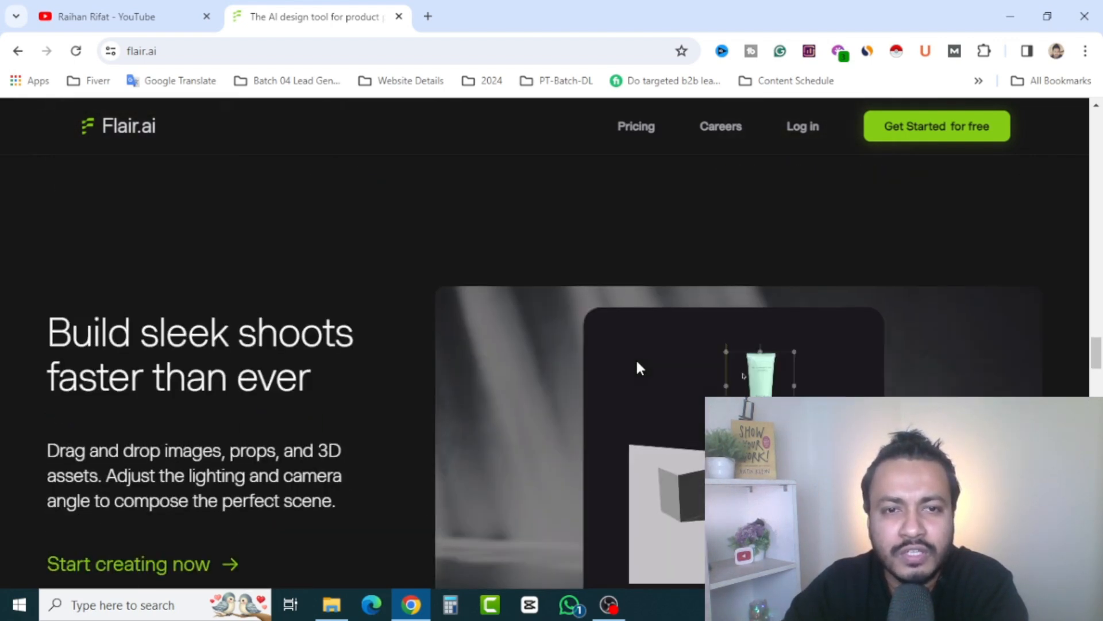
pyautogui.scroll(-4, 638, 365)
pyautogui.scroll(-8, 637, 362)
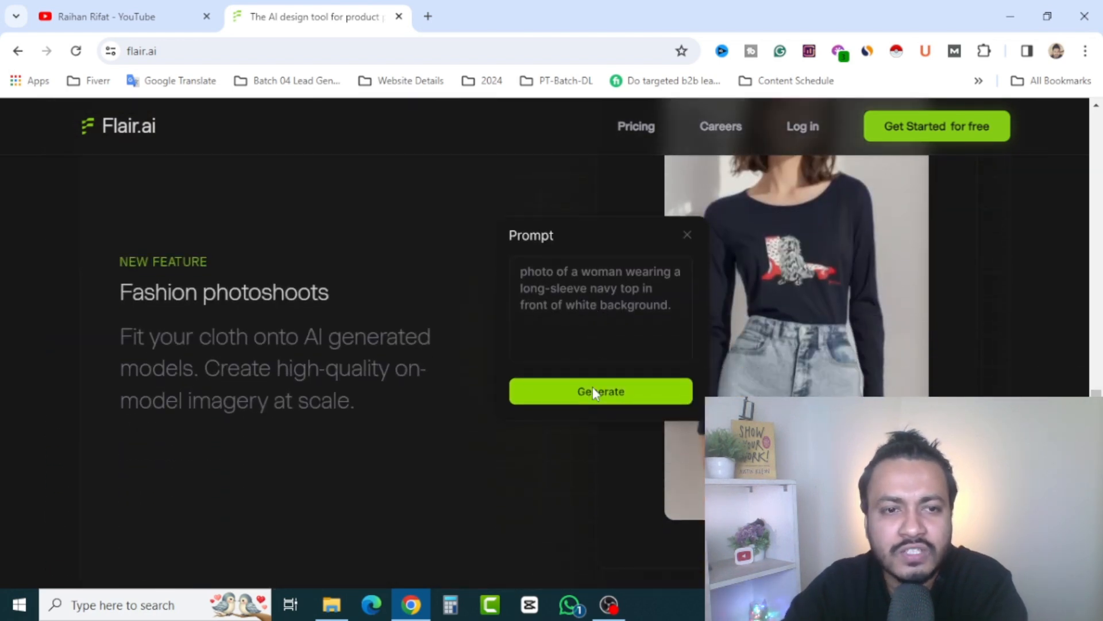
pyautogui.scroll(-10, 494, 434)
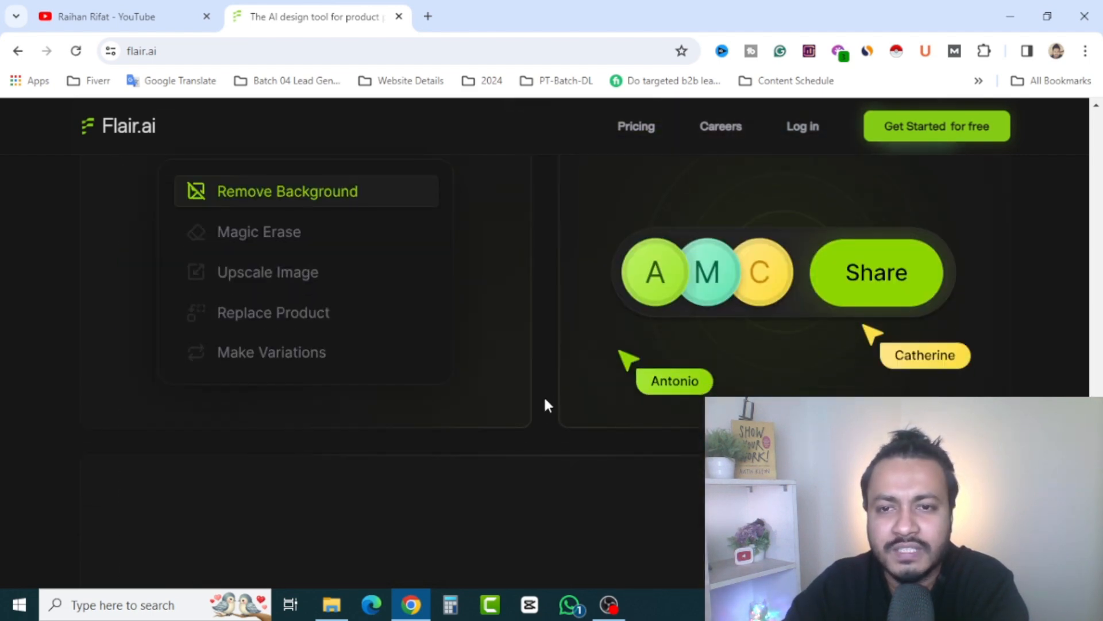
pyautogui.scroll(10, 538, 409)
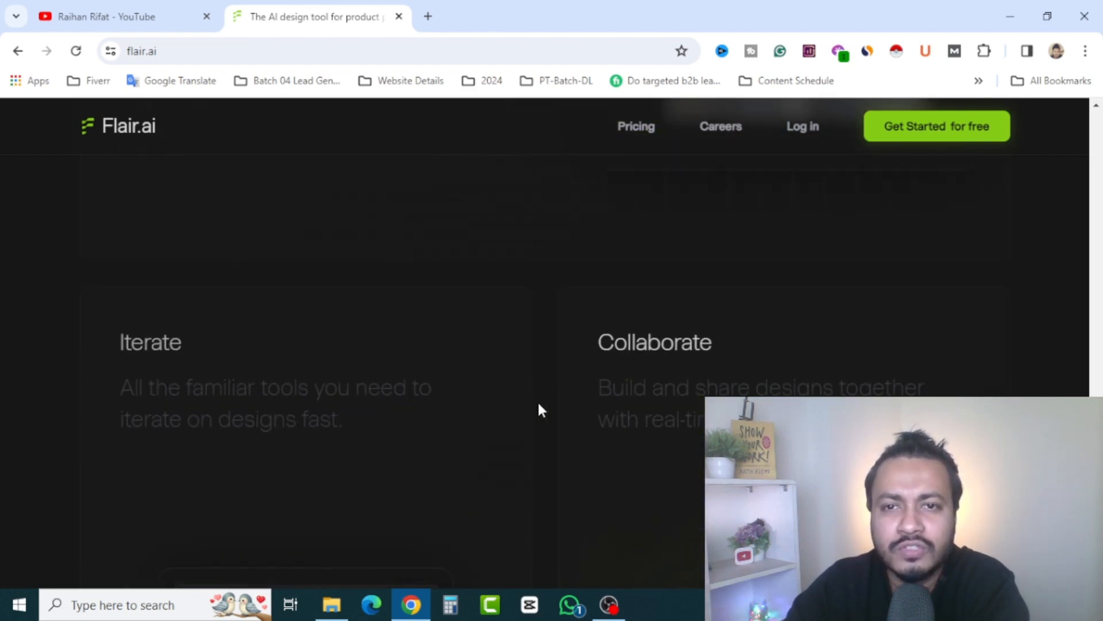
pyautogui.scroll(3, 538, 409)
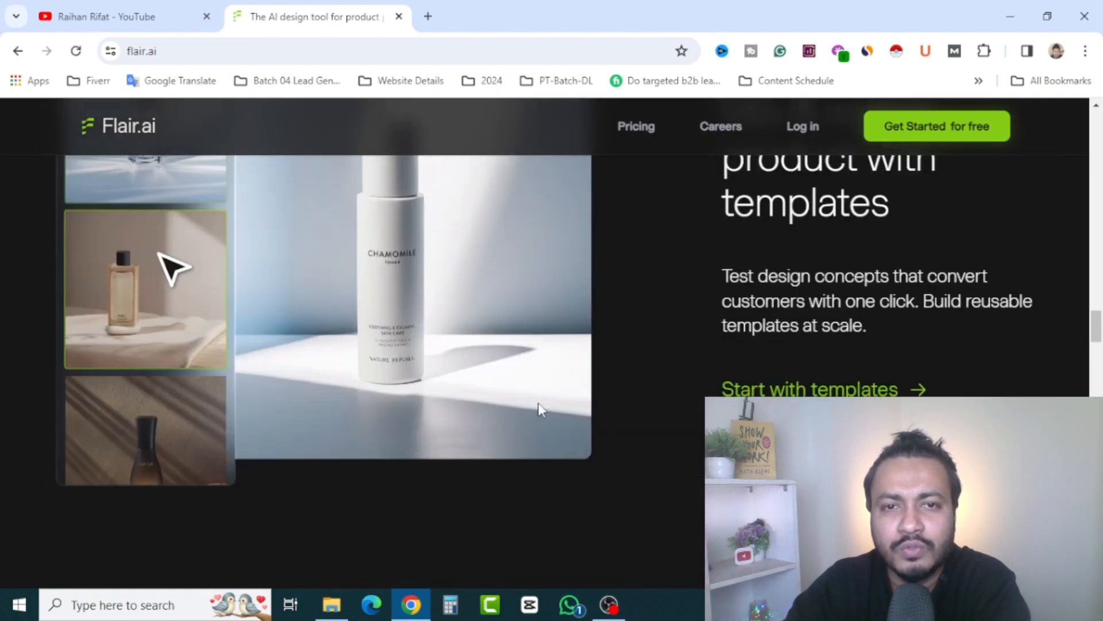
pyautogui.scroll(15, 540, 409)
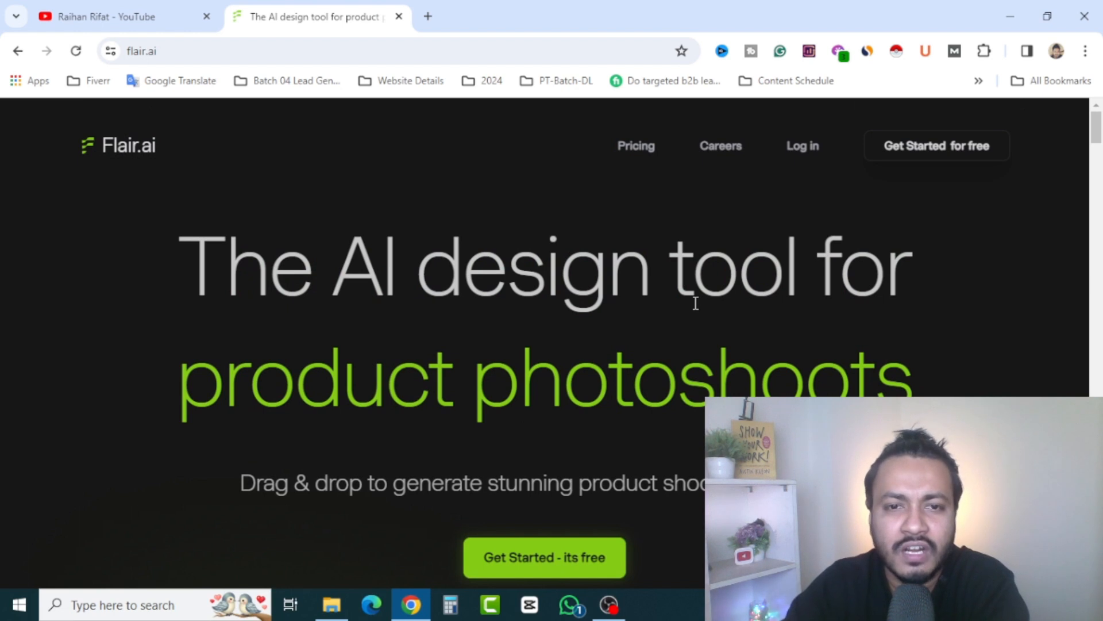
pyautogui.scroll(-1, 764, 343)
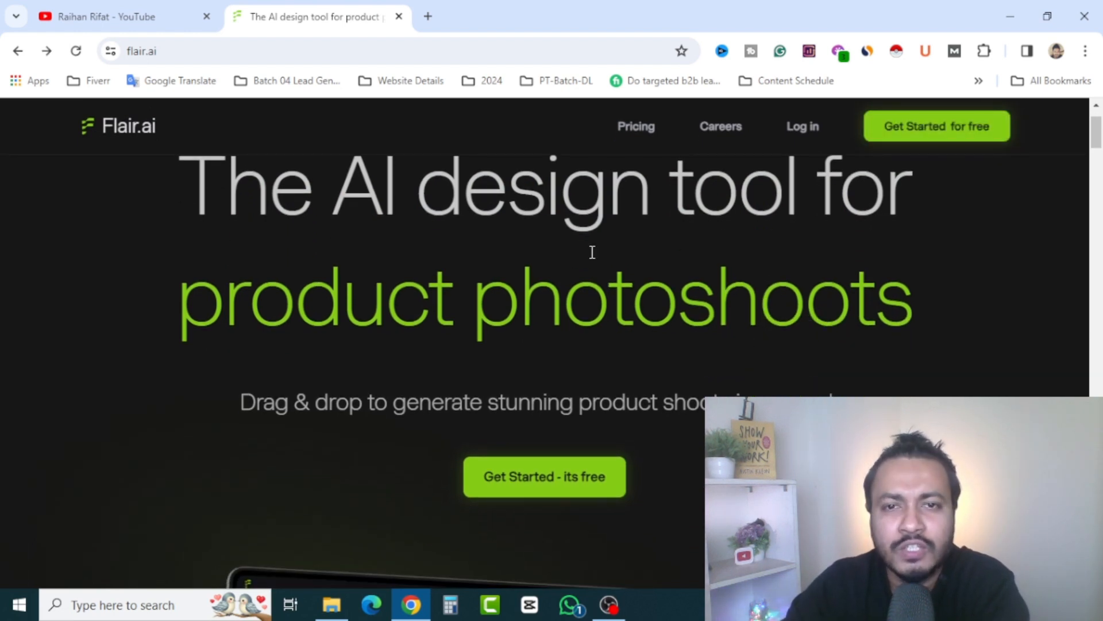
pyautogui.scroll(1, 619, 356)
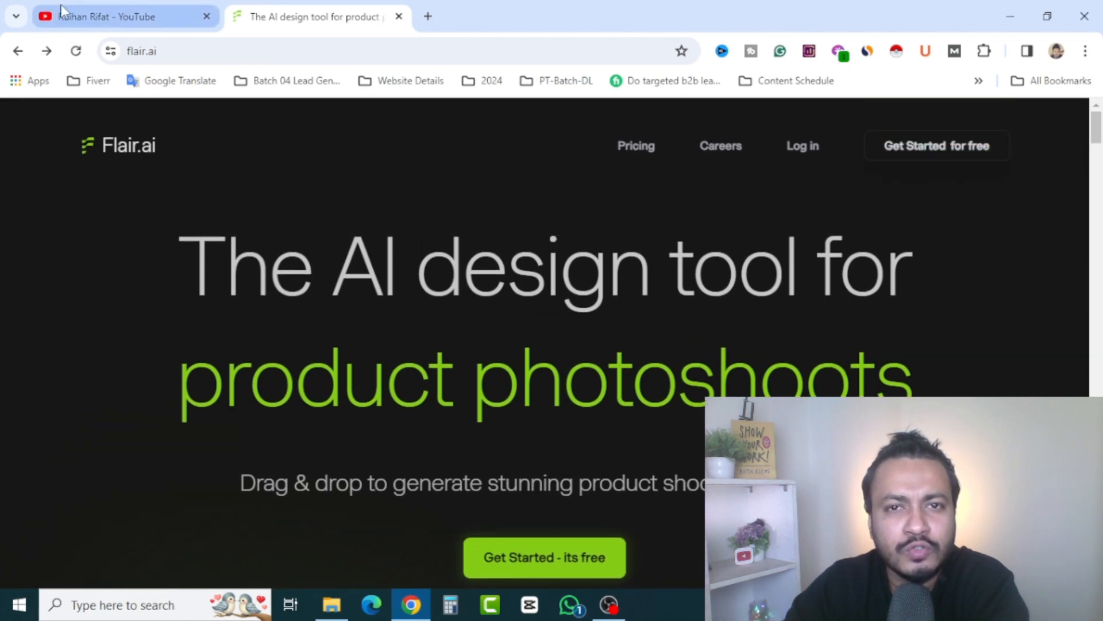
# Go back to the YouTube channel page and look over its latest videos
pyautogui.click(106, 16)
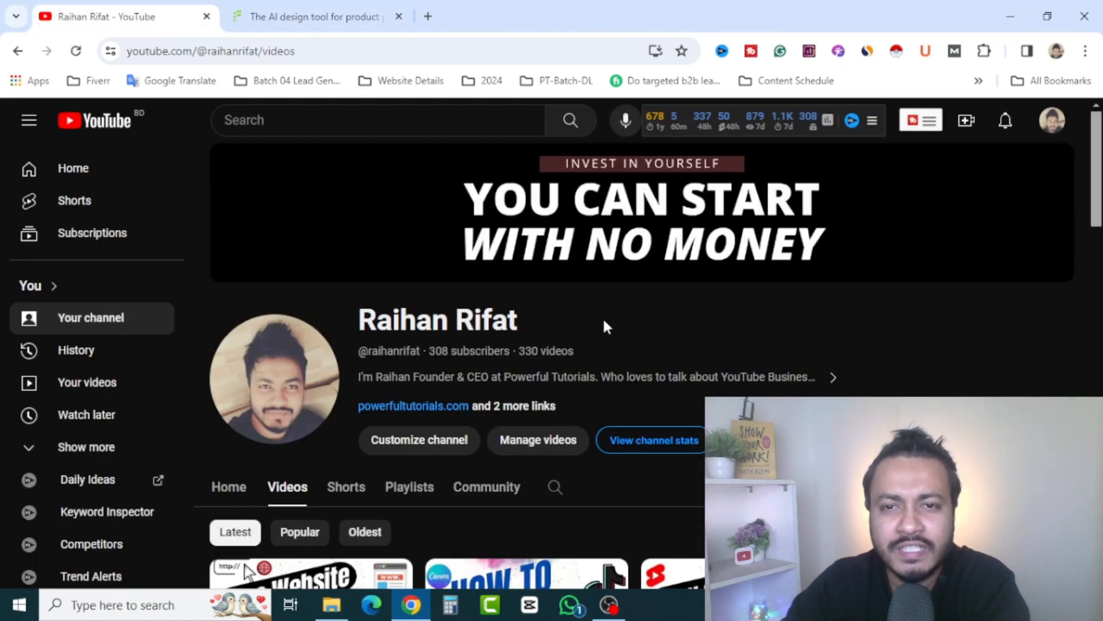
pyautogui.scroll(-3, 592, 360)
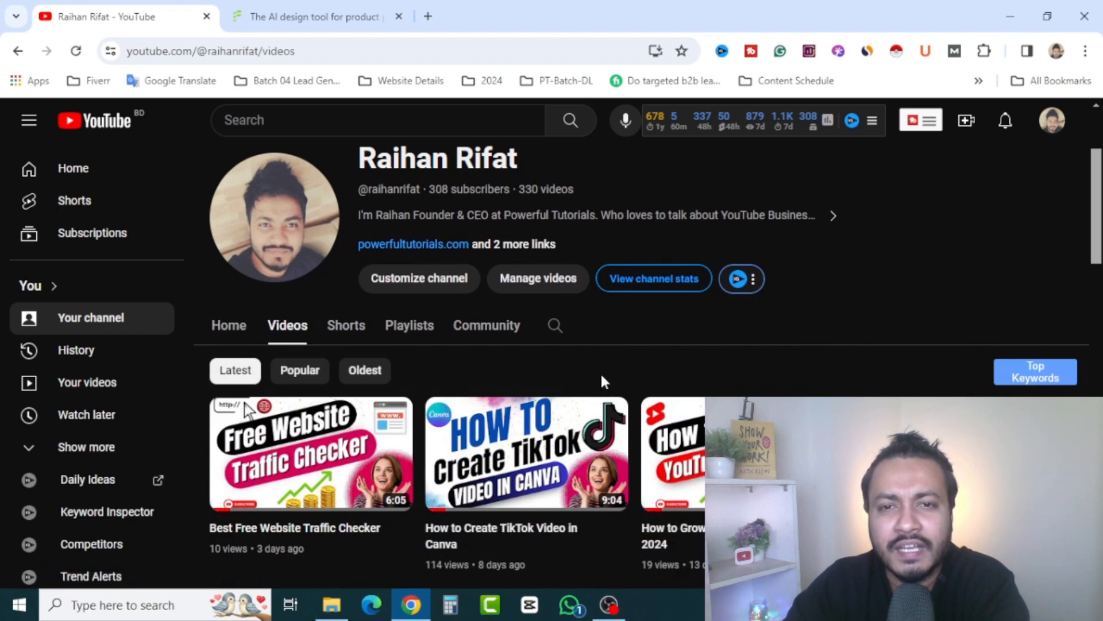
pyautogui.scroll(3, 601, 371)
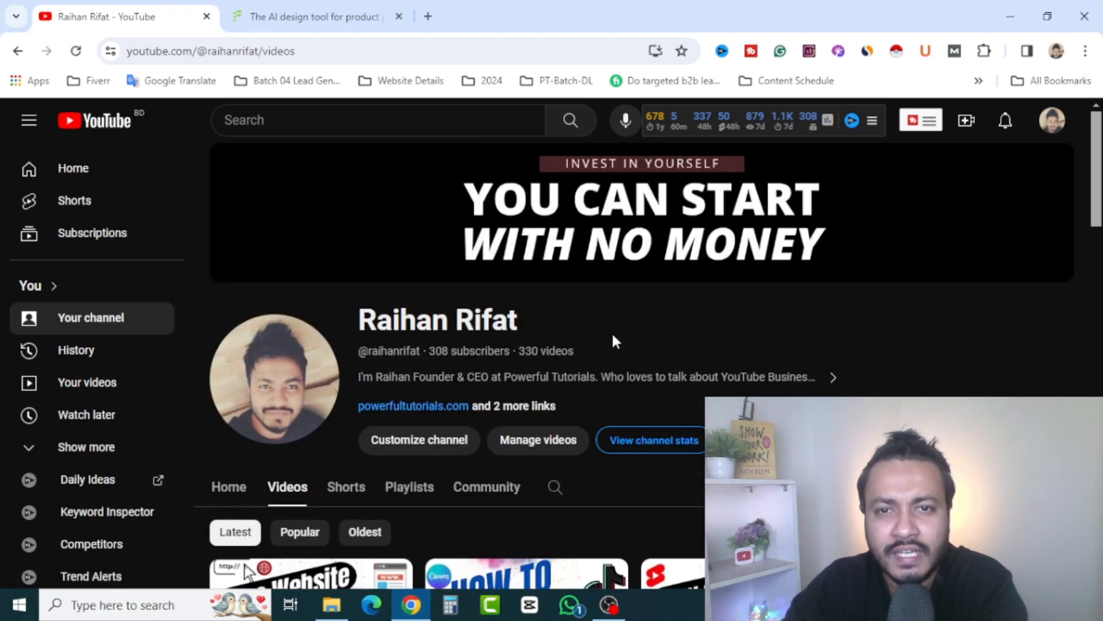
# Compare the Free and Pro plans on Flair.ai's pricing page, and return to the Flair.ai homepage
pyautogui.click(316, 16)
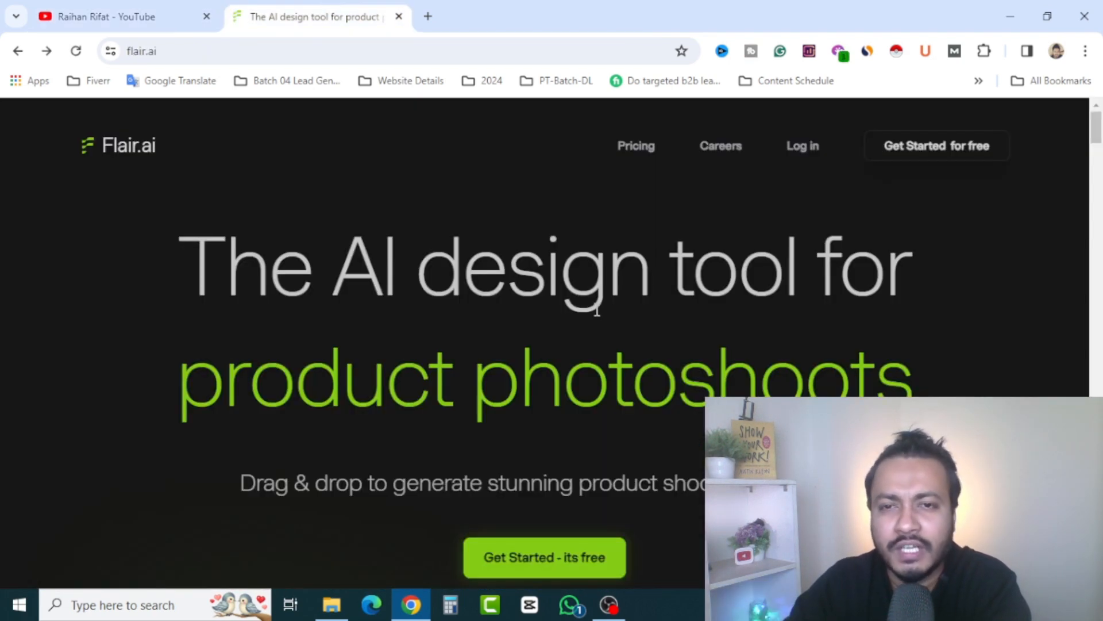
pyautogui.click(636, 149)
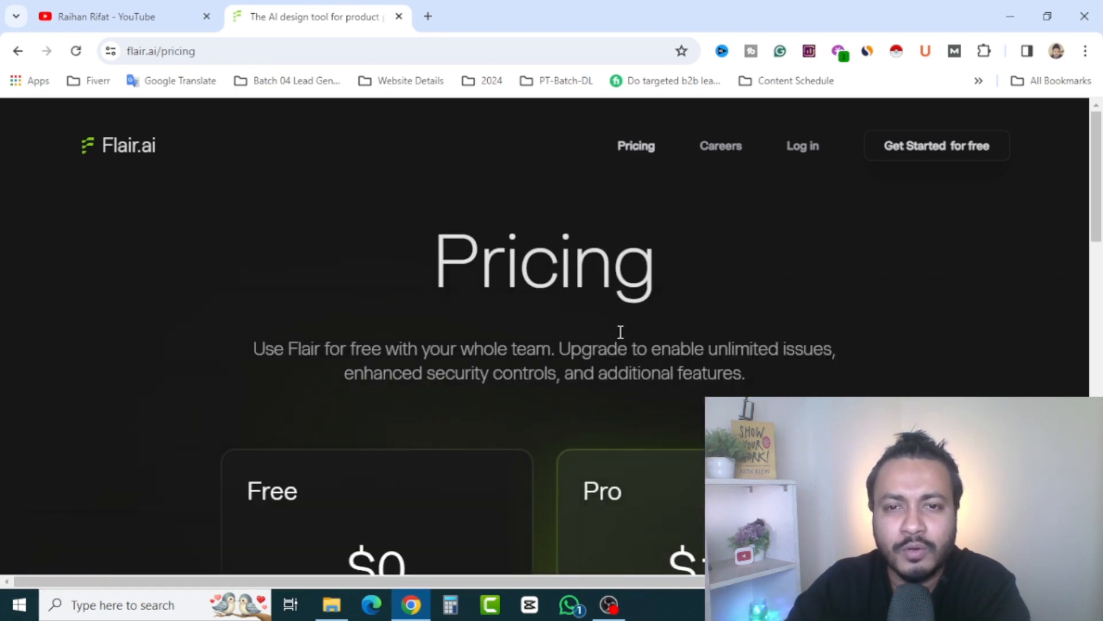
pyautogui.scroll(-3, 532, 366)
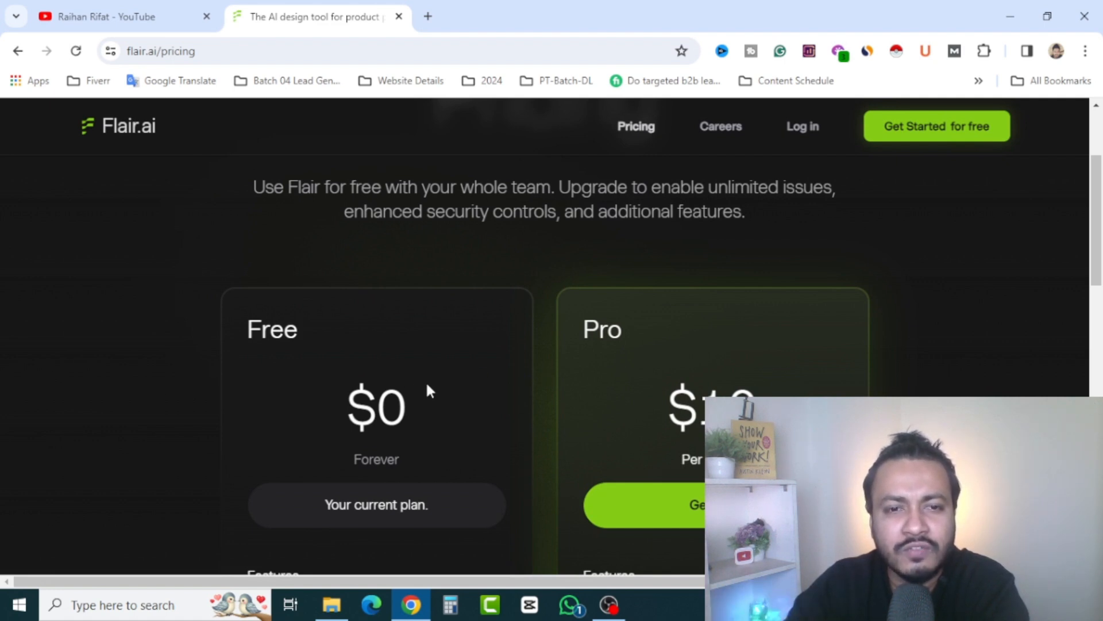
pyautogui.scroll(-3, 433, 374)
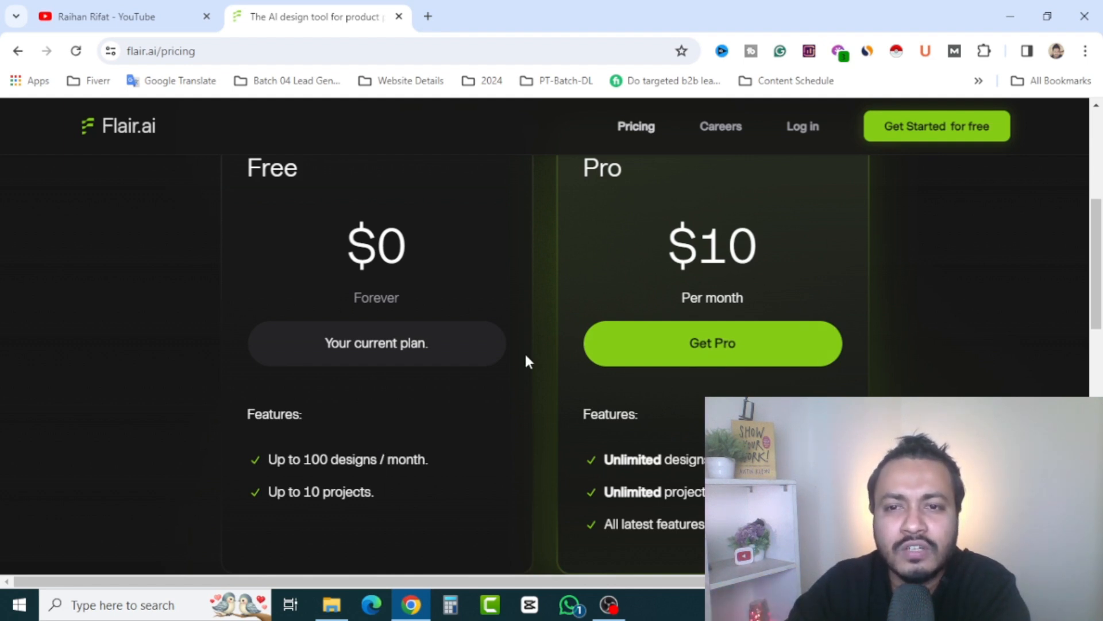
pyautogui.scroll(-10, 520, 365)
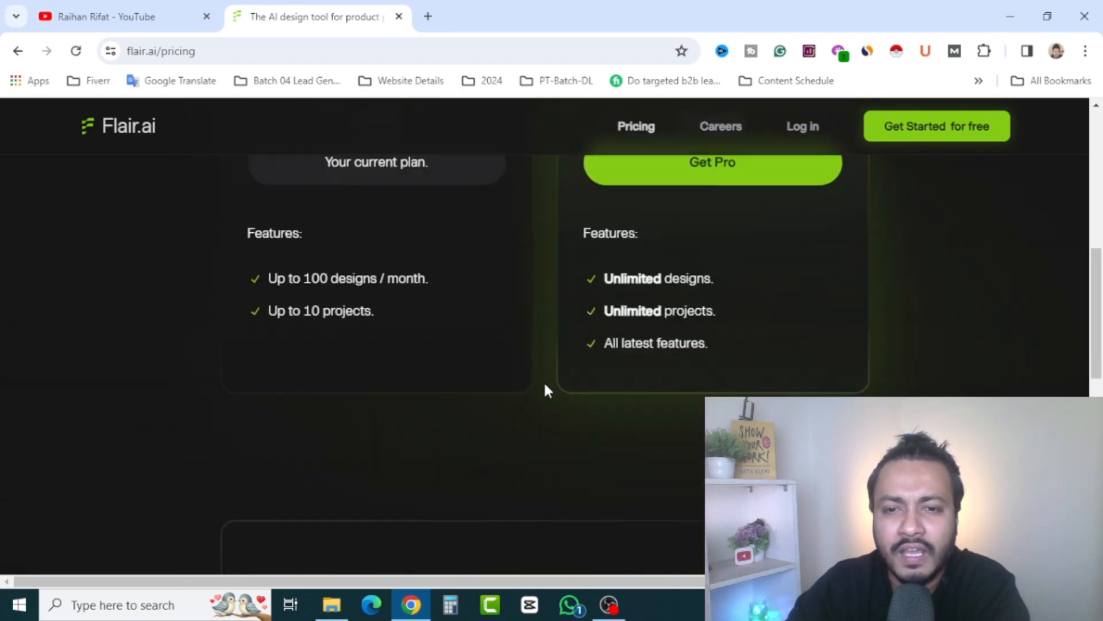
pyautogui.scroll(-3, 558, 396)
pyautogui.scroll(15, 536, 408)
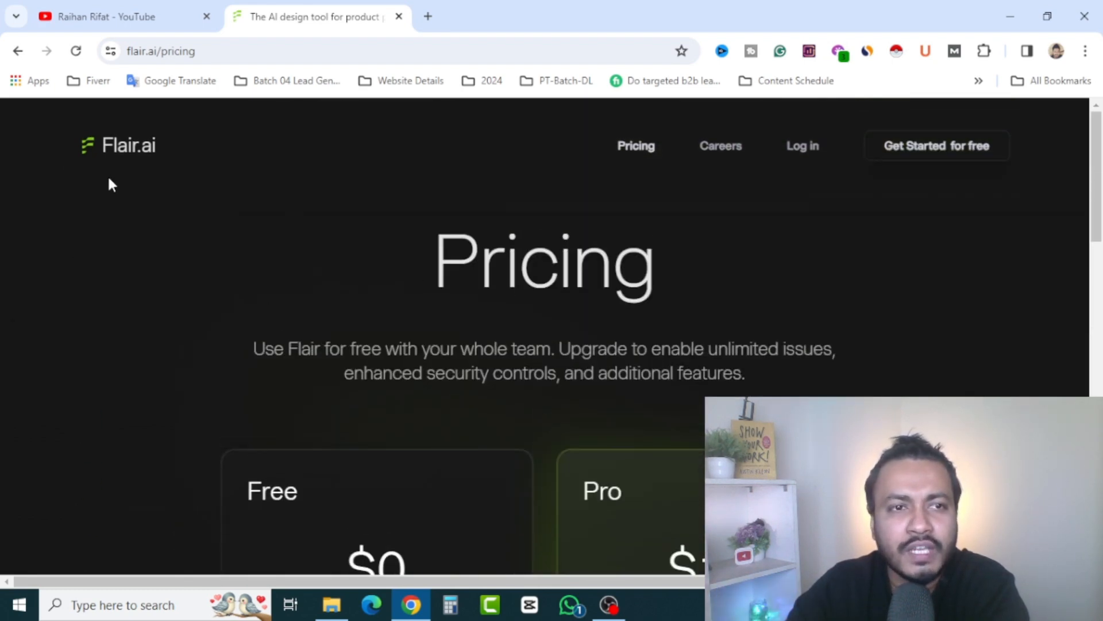
pyautogui.click(117, 146)
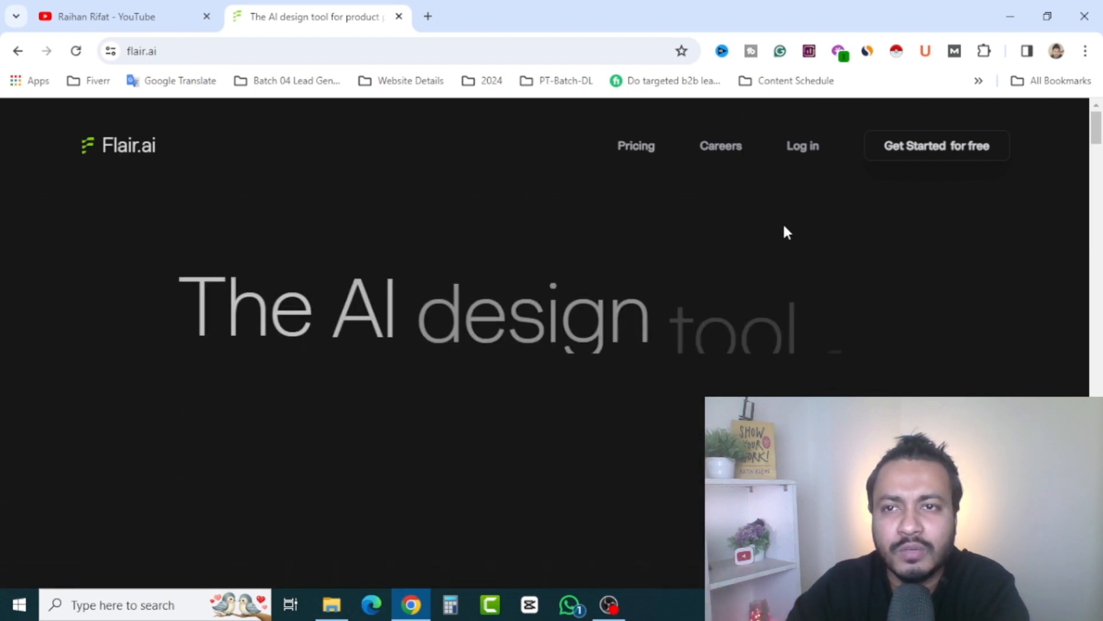
# Open the Flair.ai sign-up page from the homepage and sign in with a Google account
pyautogui.click(805, 147)
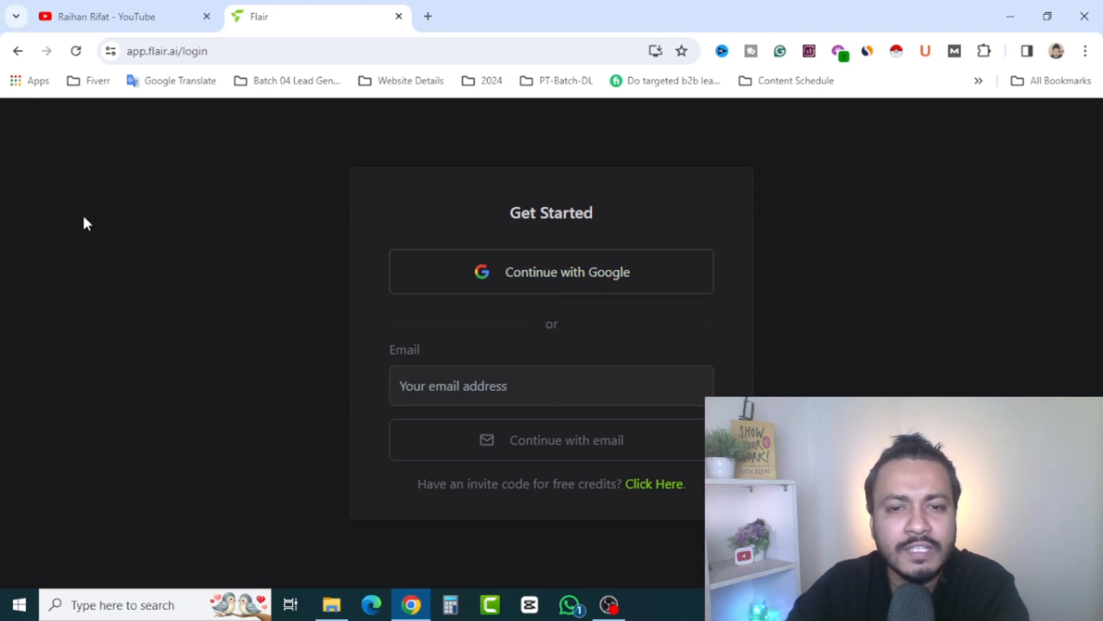
pyautogui.click(18, 53)
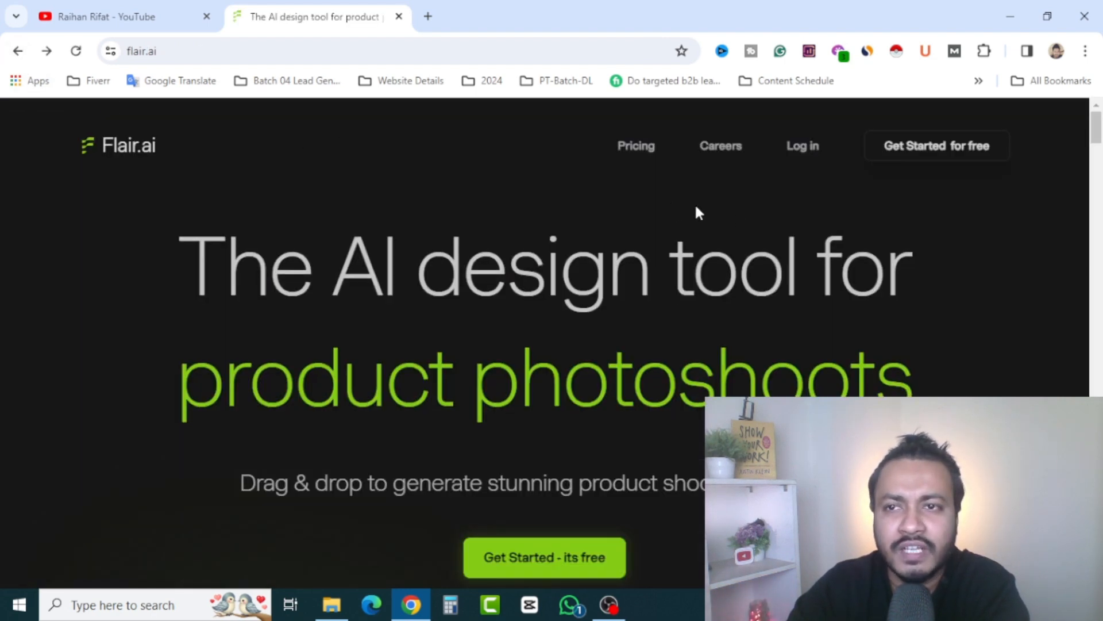
pyautogui.click(965, 152)
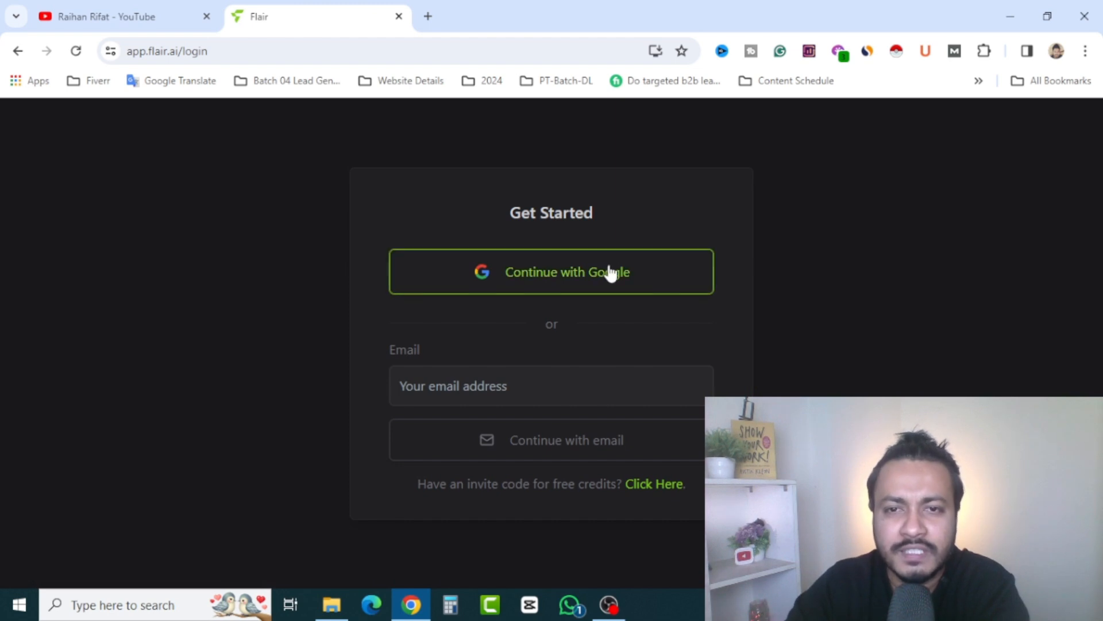
pyautogui.click(575, 292)
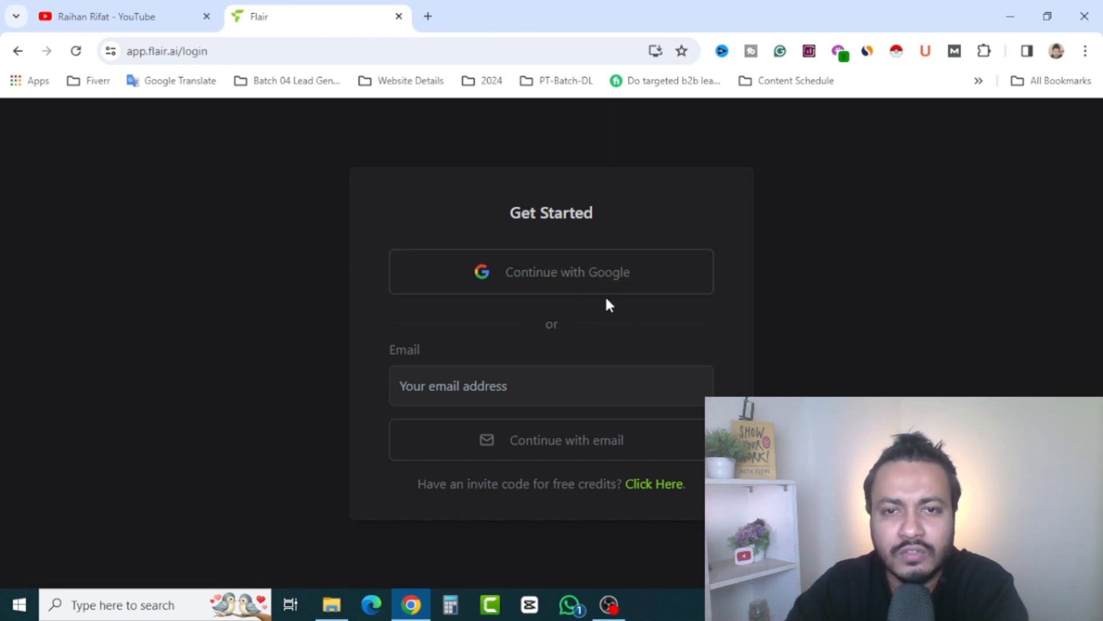
pyautogui.click(660, 380)
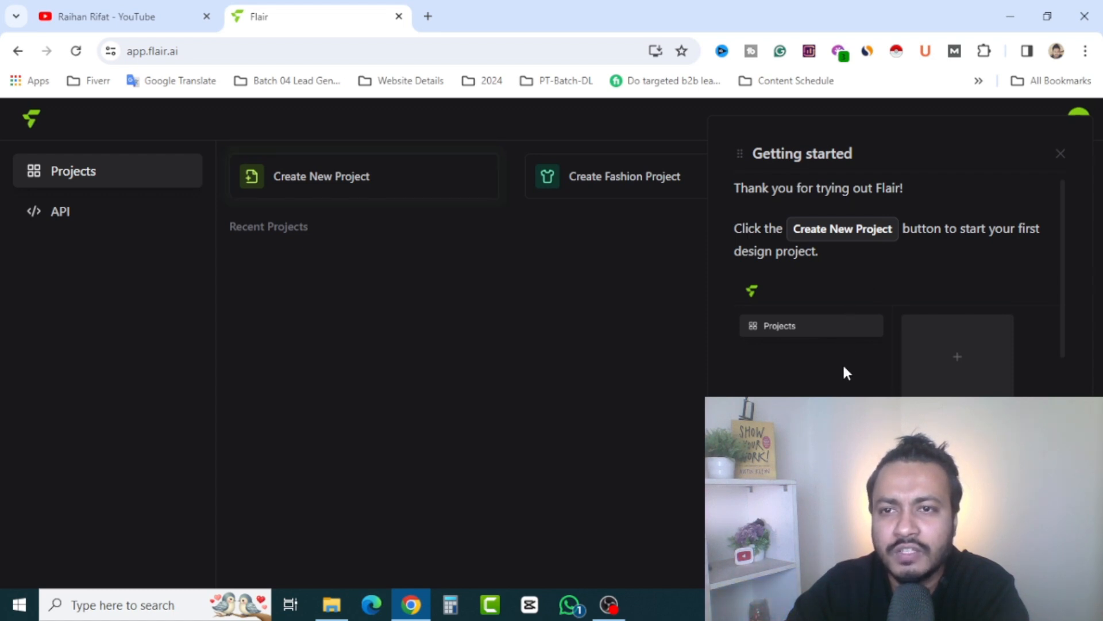
# Dismiss the Getting started guide and create a new project
pyautogui.click(1060, 154)
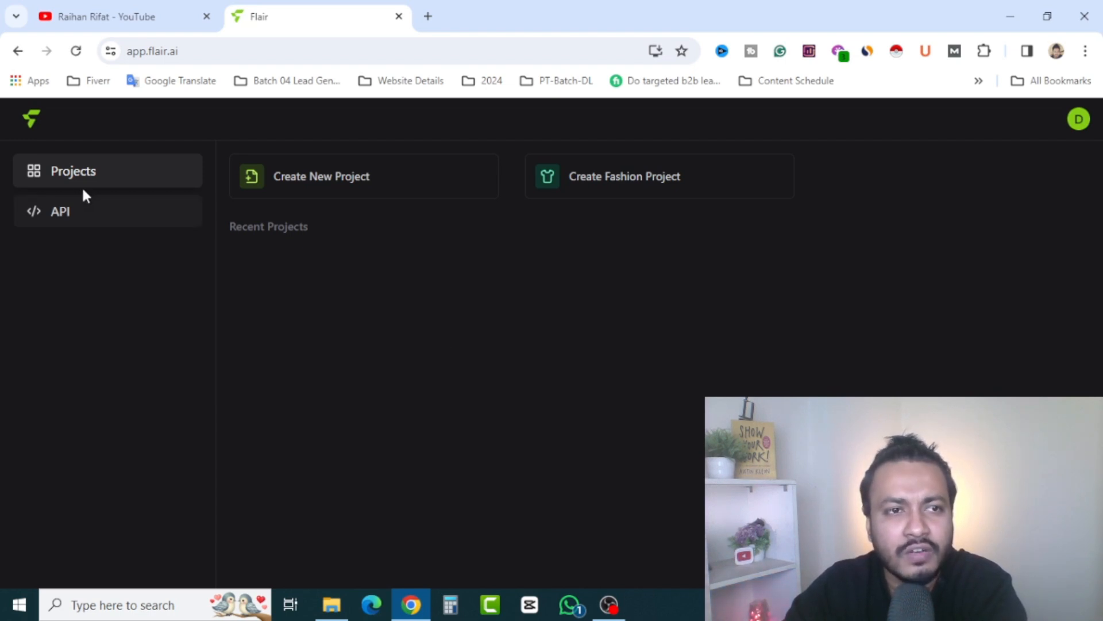
pyautogui.click(335, 184)
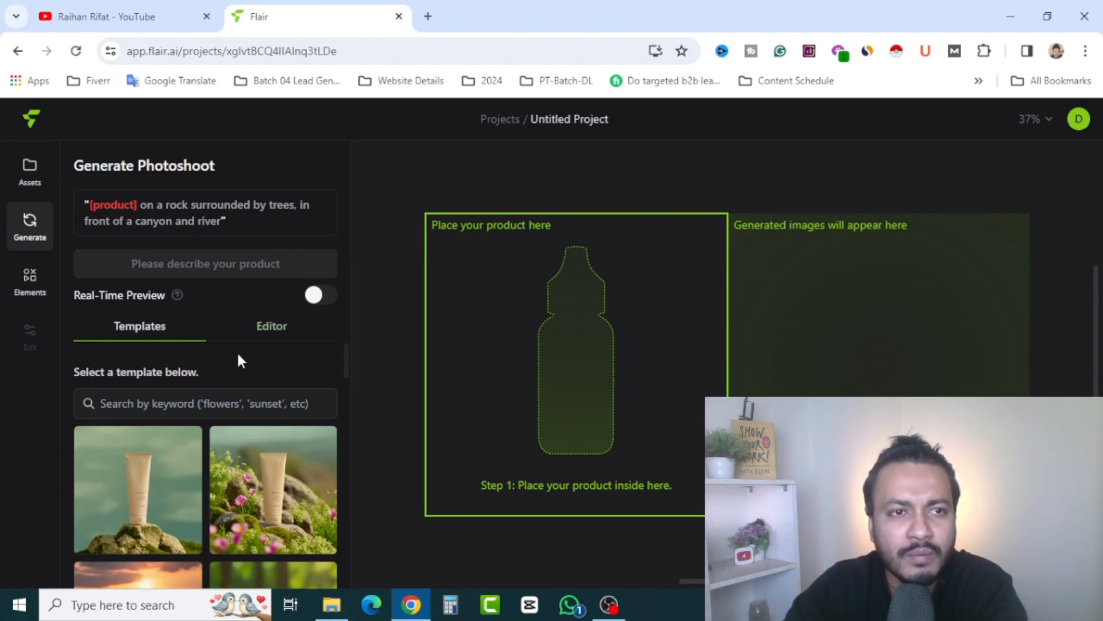
# Browse the photoshoot templates and apply the one surrounded by white flowers and shadows, bird's-eye view
pyautogui.scroll(-1, 297, 380)
pyautogui.scroll(1, 300, 374)
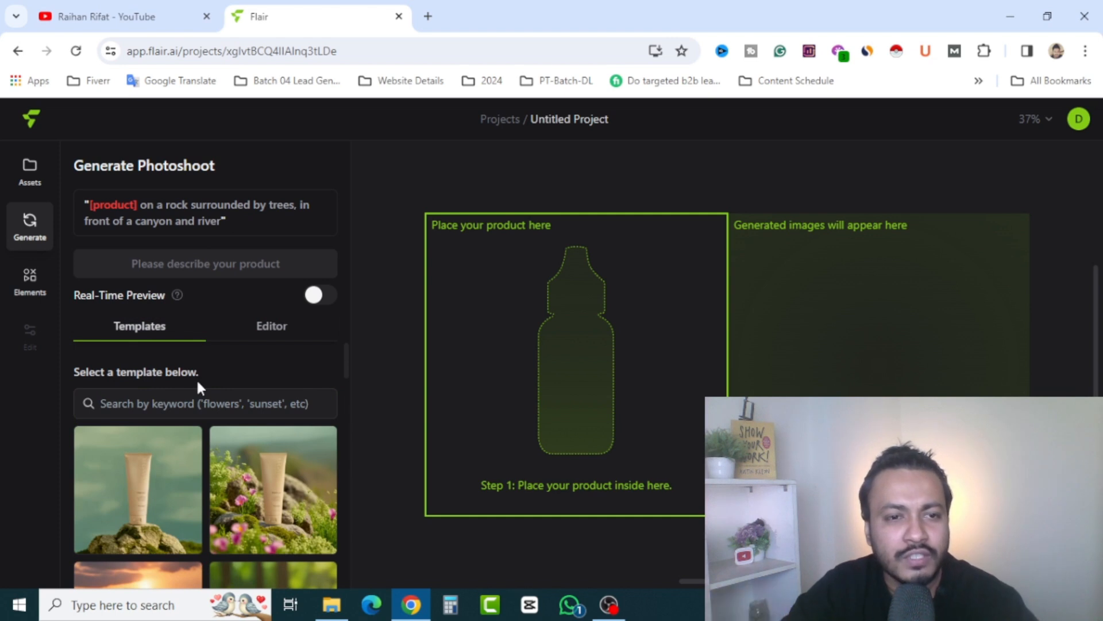
pyautogui.scroll(-1, 200, 388)
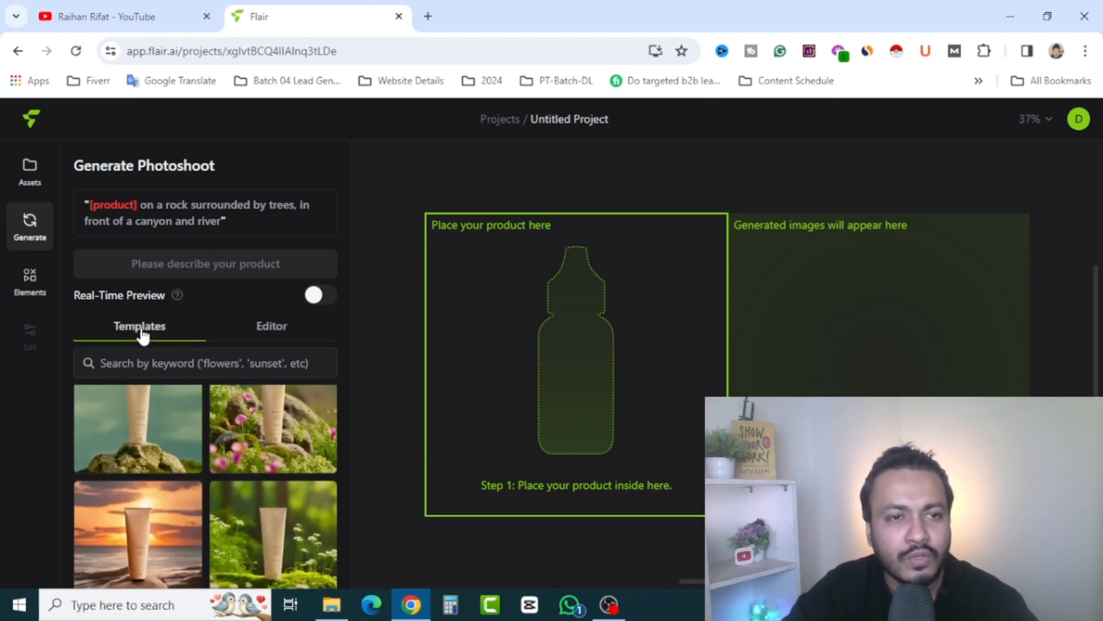
pyautogui.moveTo(200, 419)
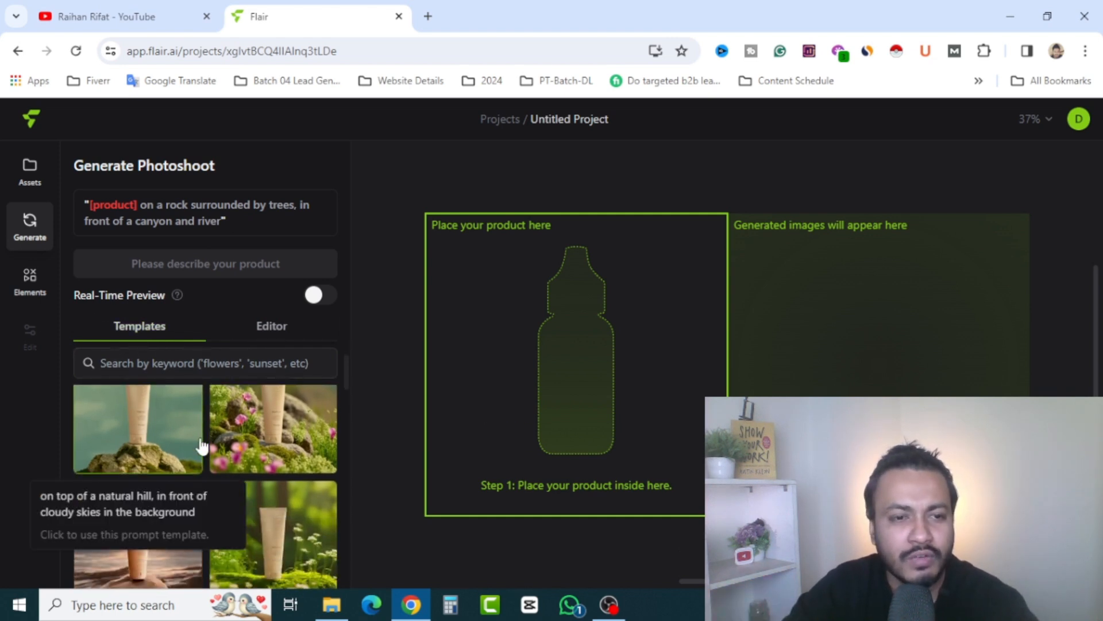
pyautogui.scroll(-5, 201, 448)
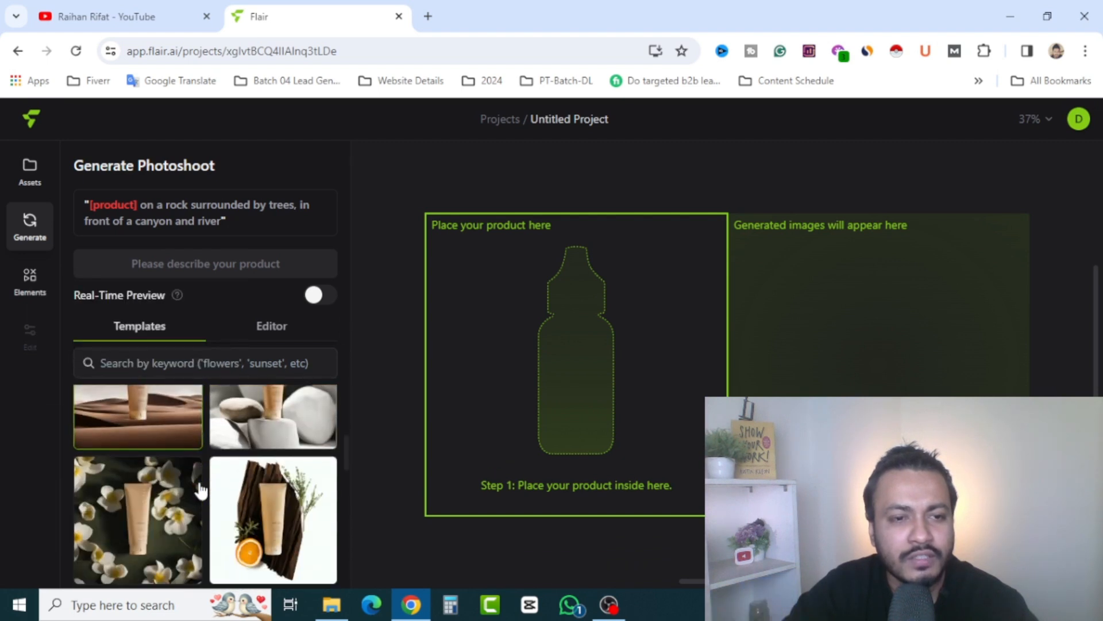
pyautogui.scroll(2, 195, 487)
pyautogui.click(138, 474)
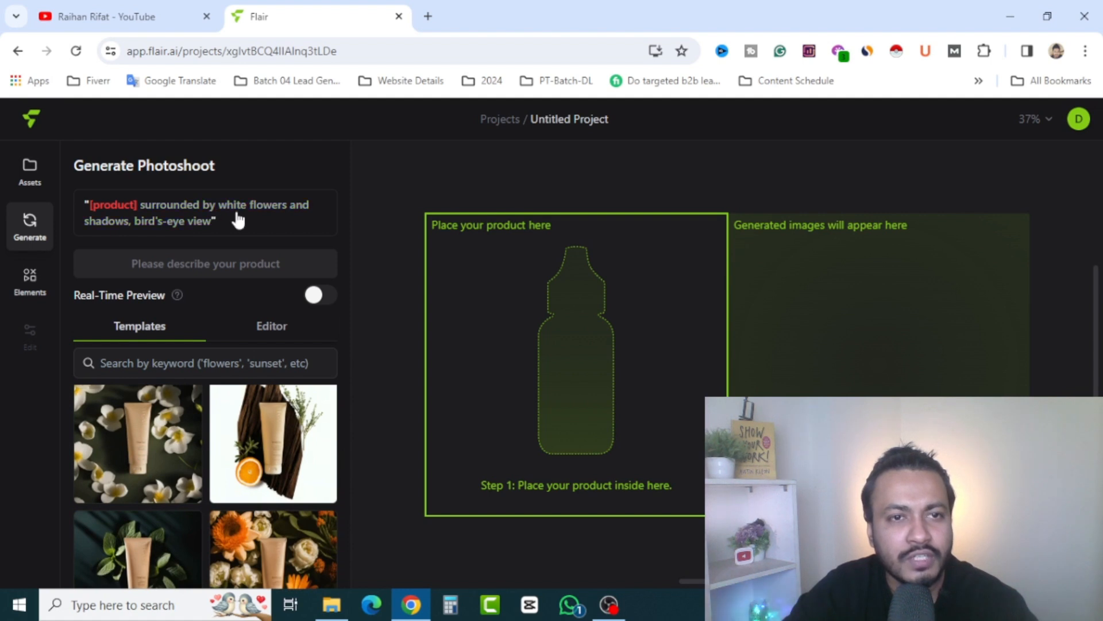
# Examine the prompt editor's placement, surrounding, background and render options using the rock, trees and canyon prompt, and return to the templates
pyautogui.click(141, 232)
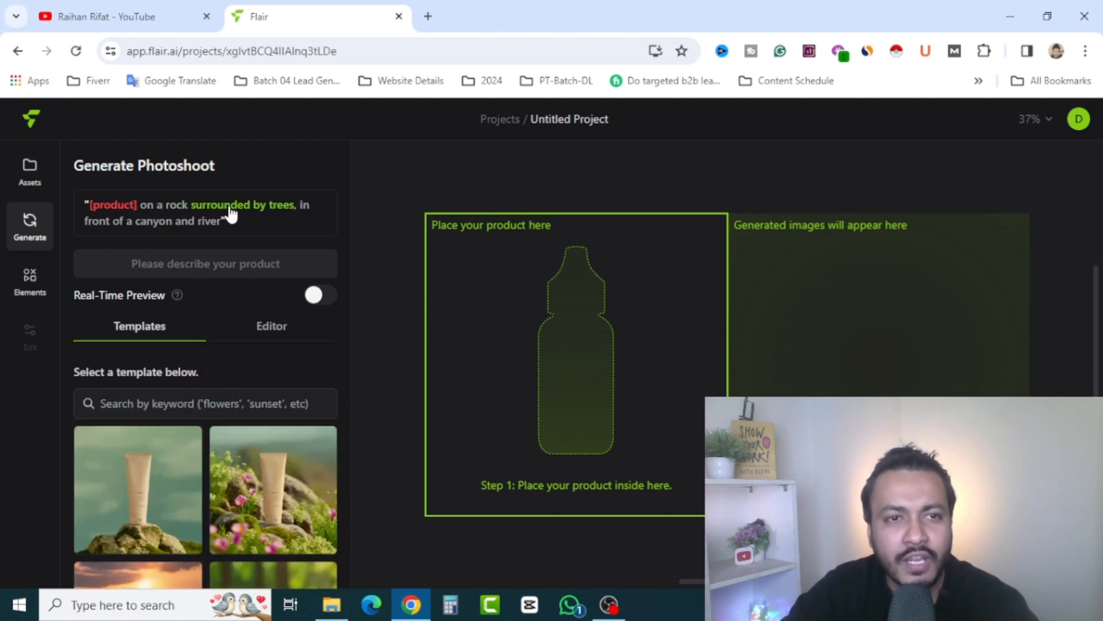
pyautogui.click(169, 213)
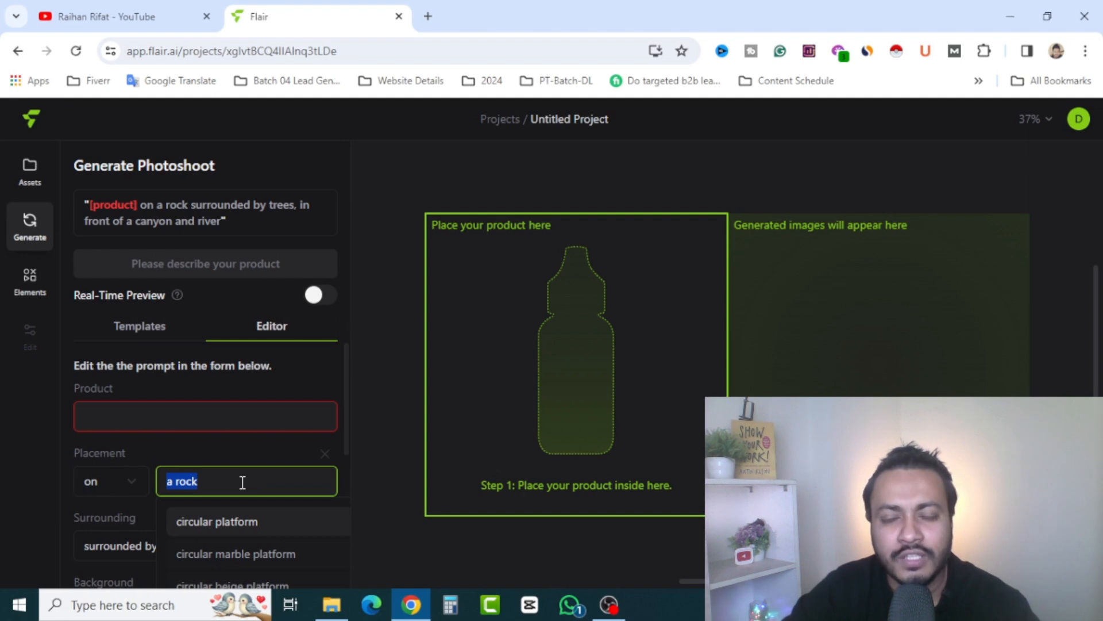
pyautogui.click(214, 206)
pyautogui.scroll(-2, 239, 506)
pyautogui.click(168, 464)
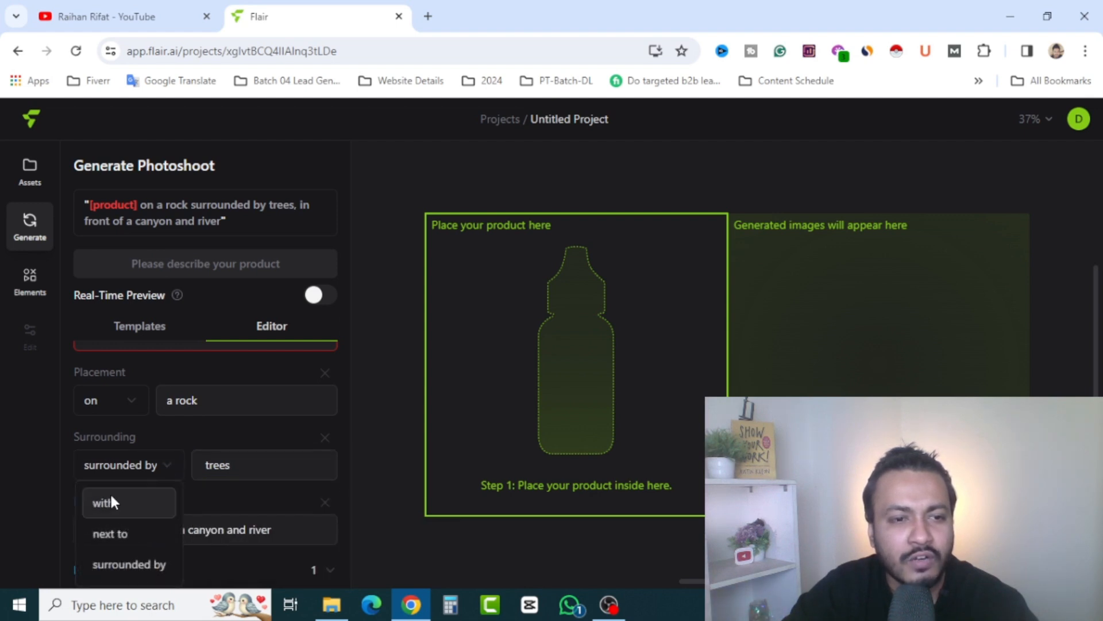
pyautogui.click(166, 468)
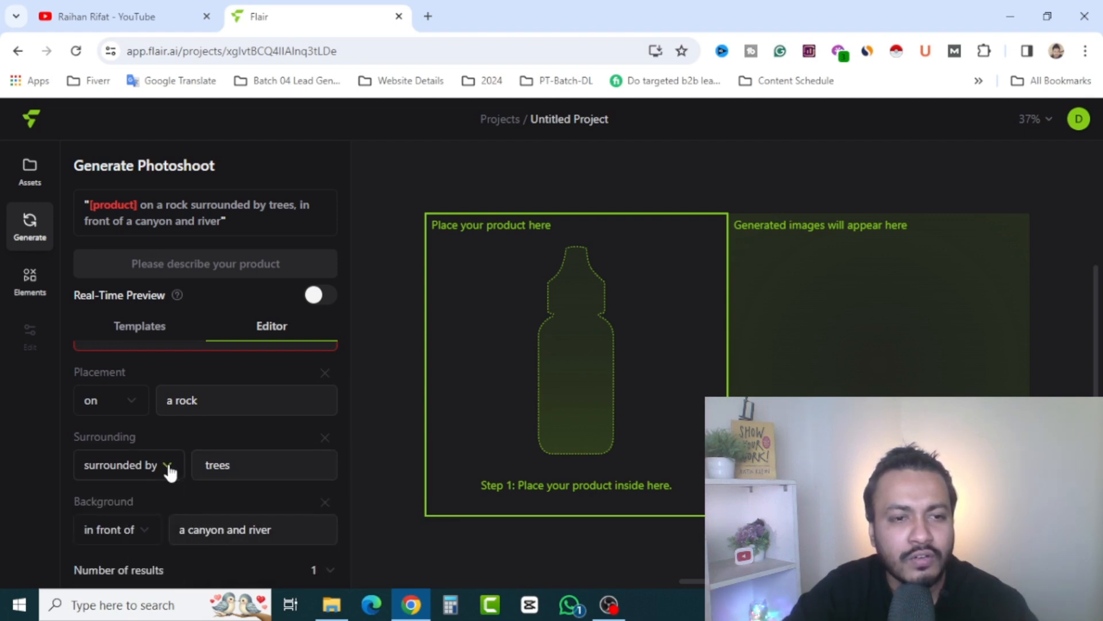
pyautogui.scroll(-4, 160, 484)
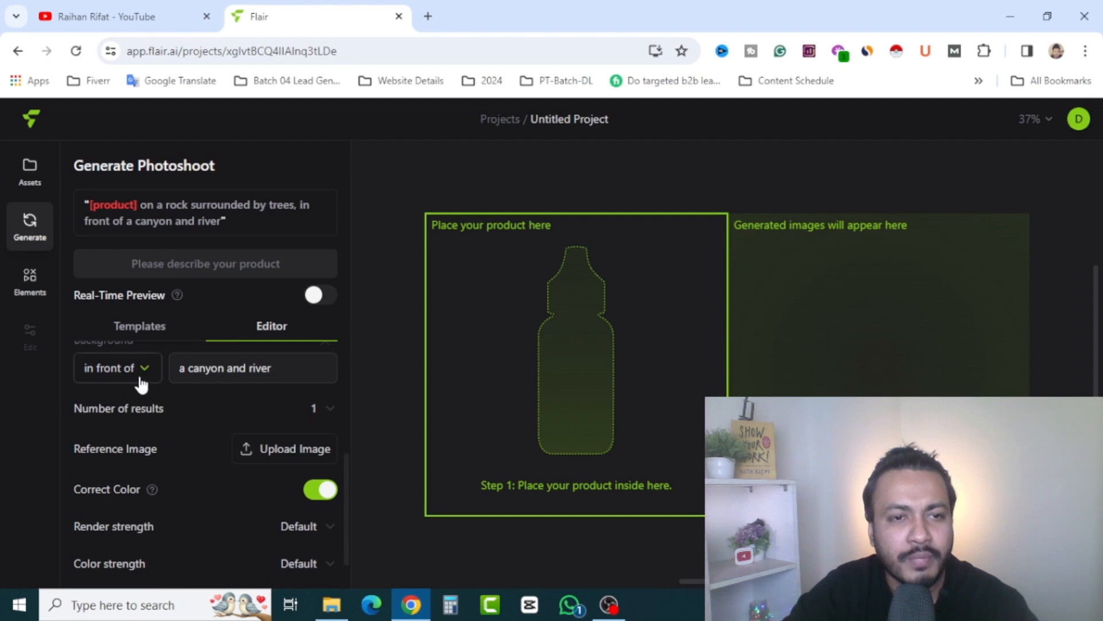
pyautogui.click(167, 223)
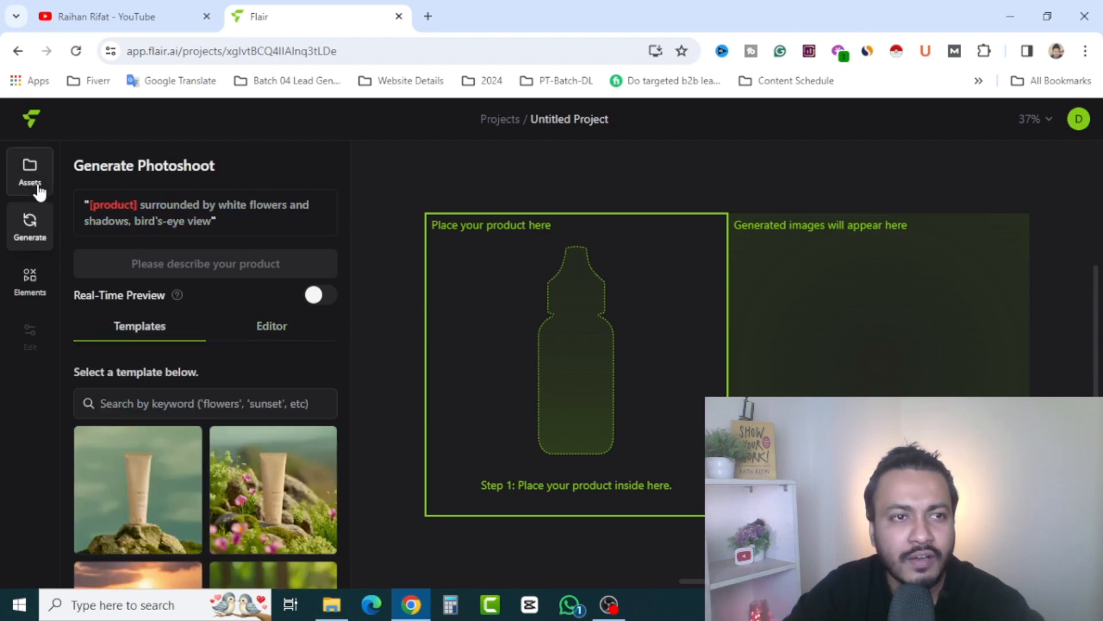
# Add the sample whiskey bottle, paper cup and perfume bottle from the product assets to the canvas
pyautogui.click(37, 186)
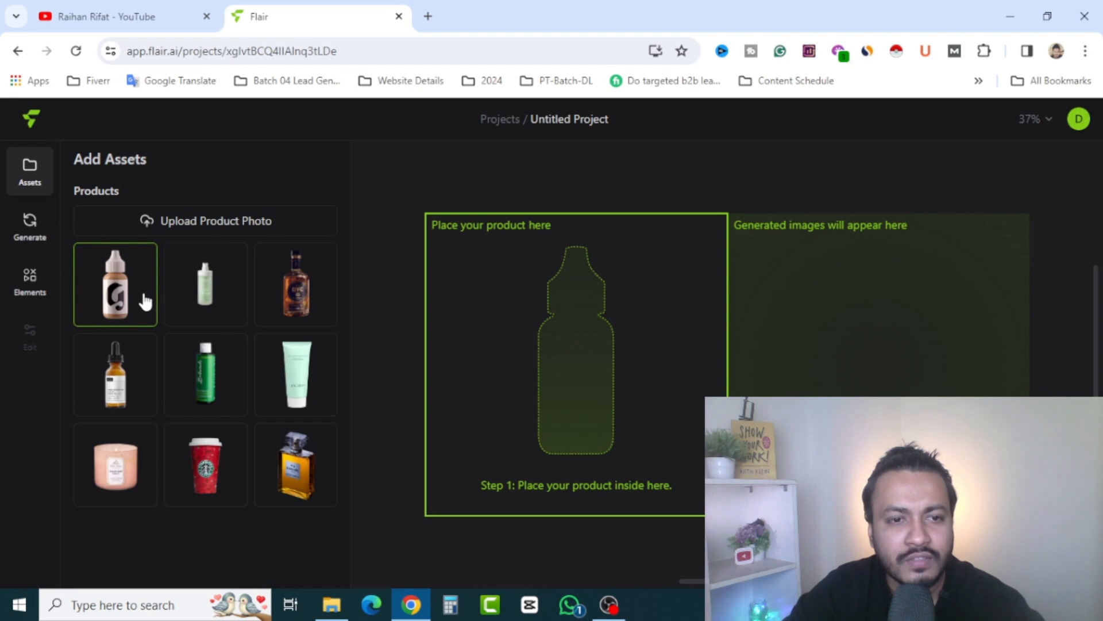
pyautogui.click(297, 483)
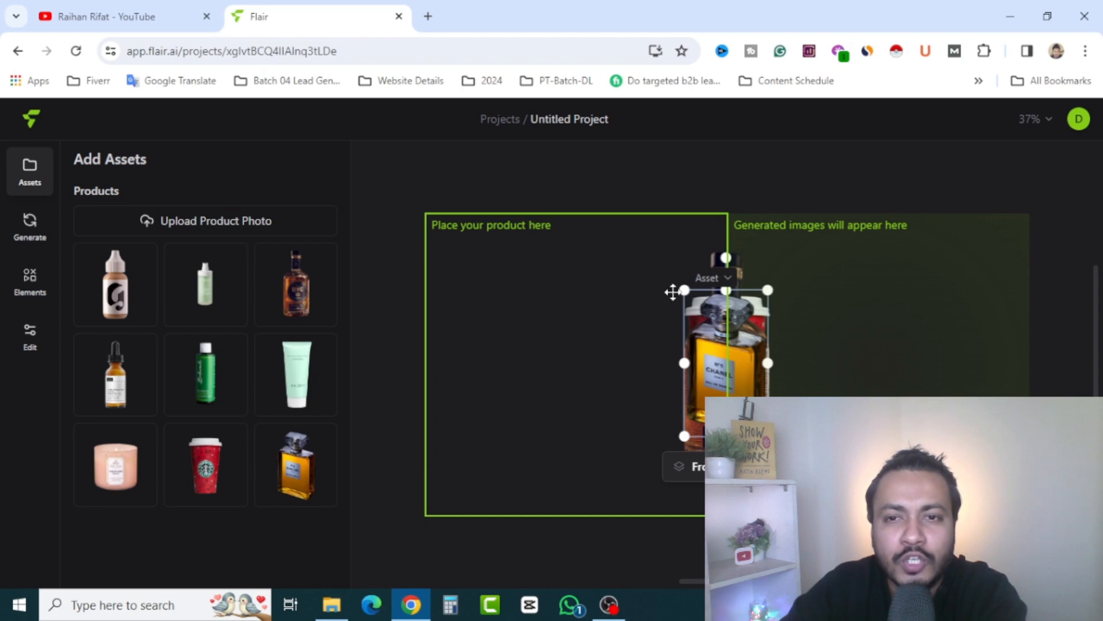
# Review the prompt and generation settings, and generate a perfume bottle photoshoot surrounded by white flowers and shadows, bird's-eye view
pyautogui.click(32, 227)
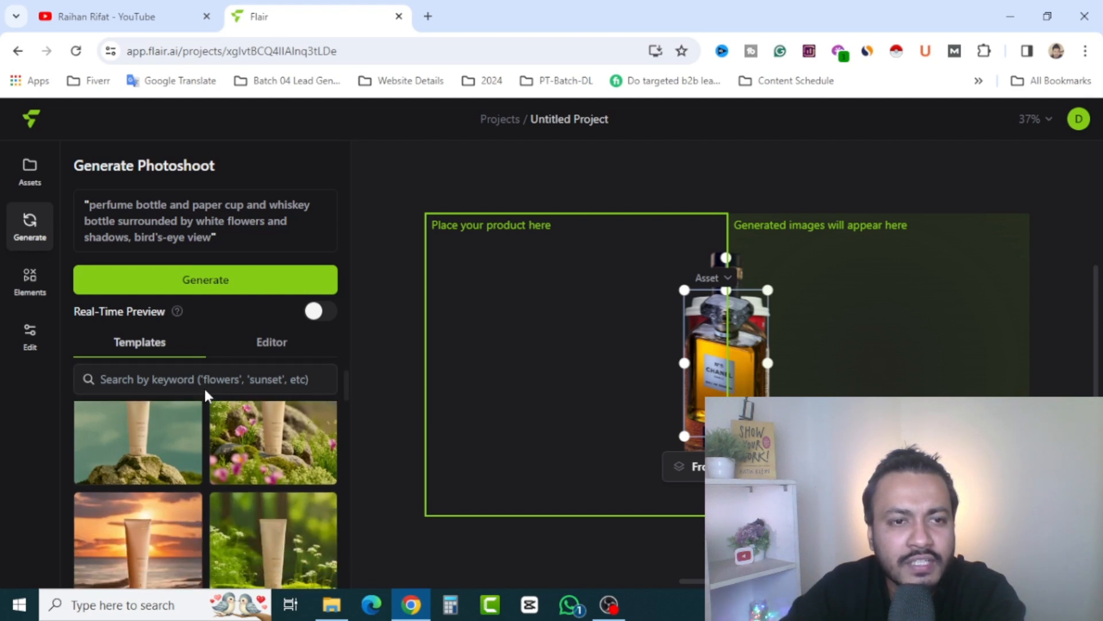
pyautogui.click(270, 344)
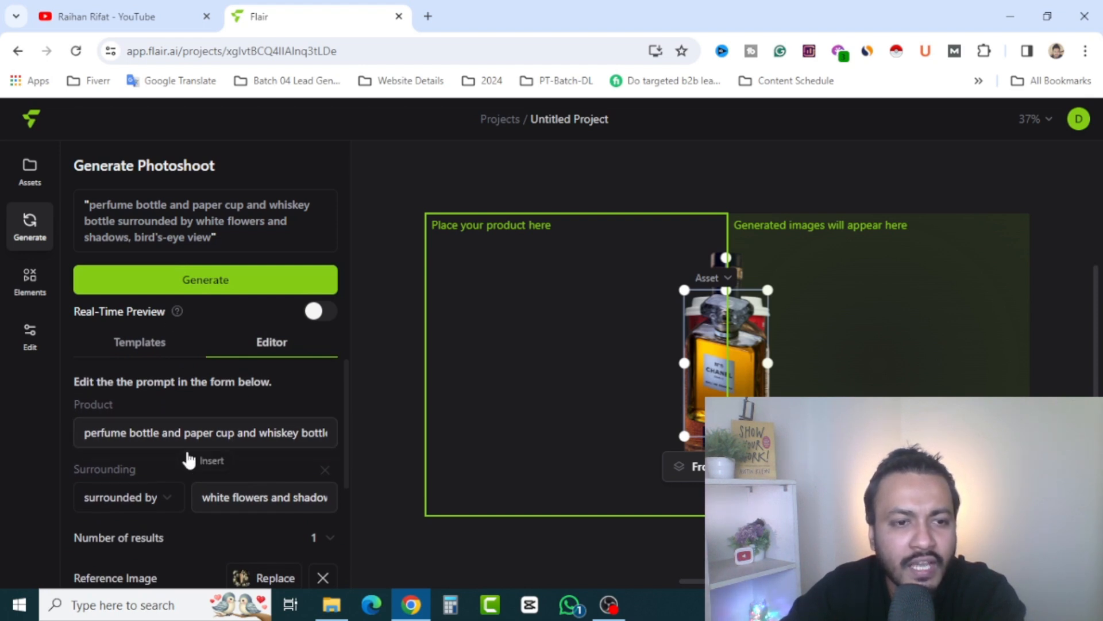
pyautogui.scroll(-1, 187, 456)
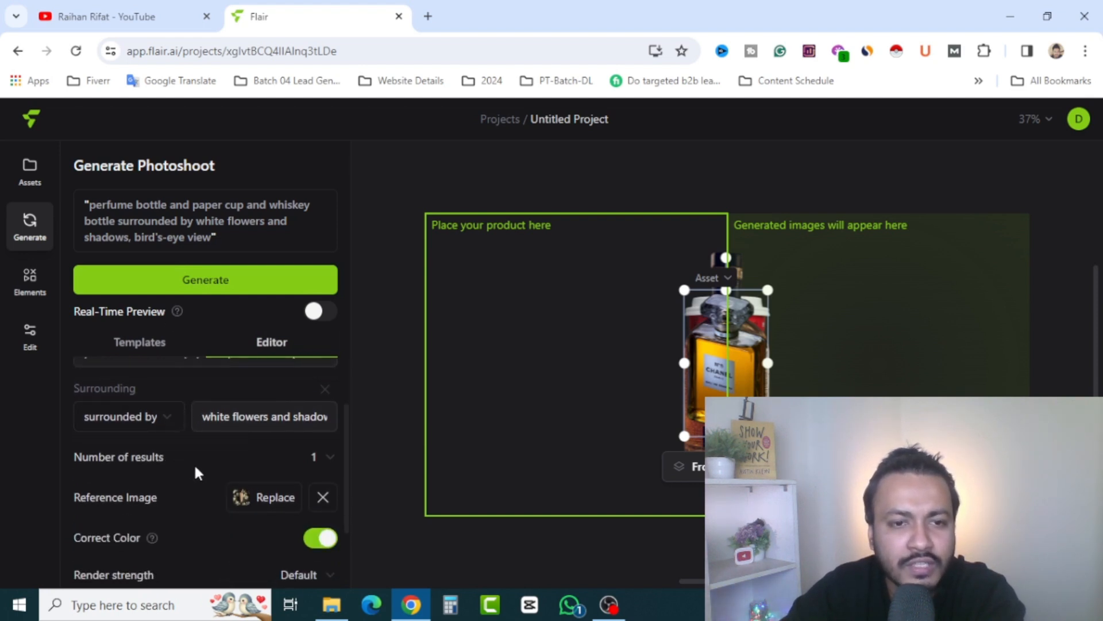
pyautogui.scroll(-1, 195, 473)
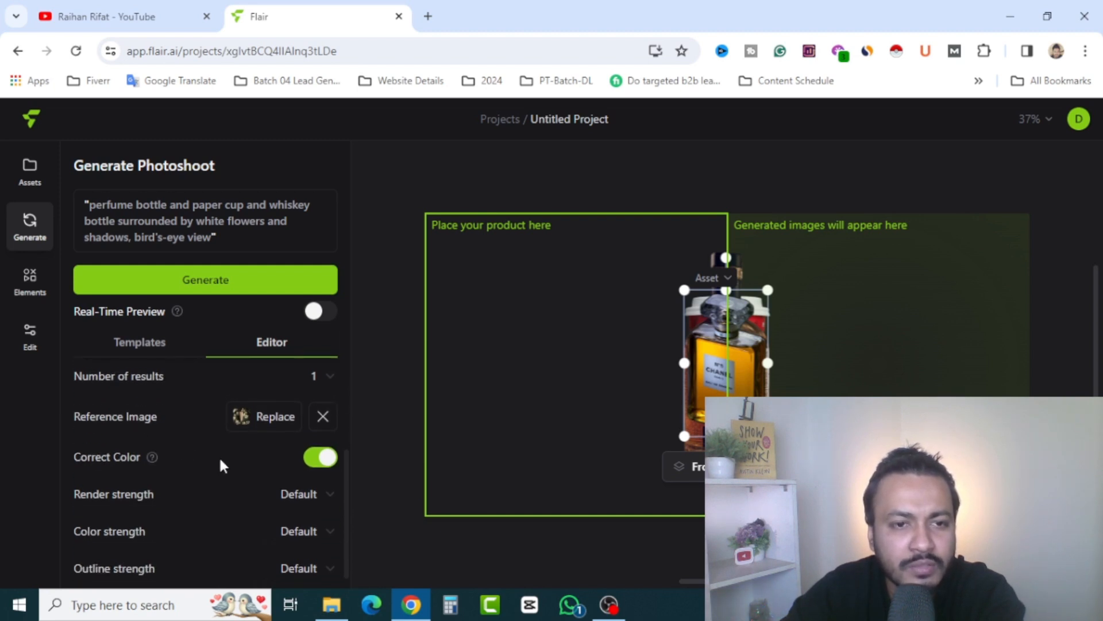
pyautogui.scroll(-1, 219, 456)
pyautogui.scroll(3, 202, 459)
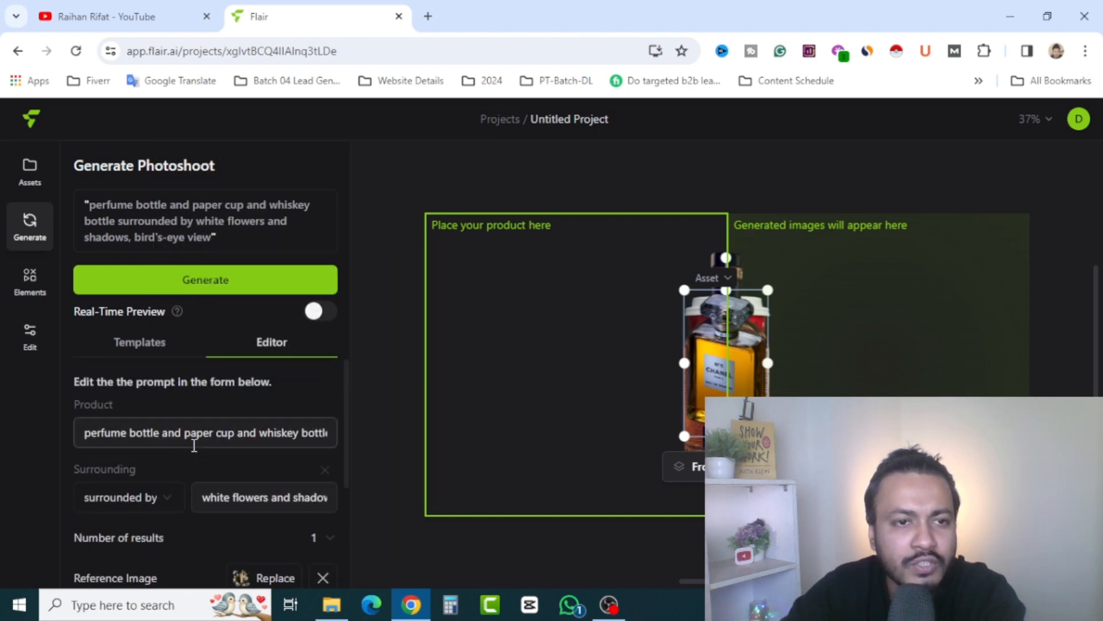
pyautogui.click(148, 346)
pyautogui.click(200, 287)
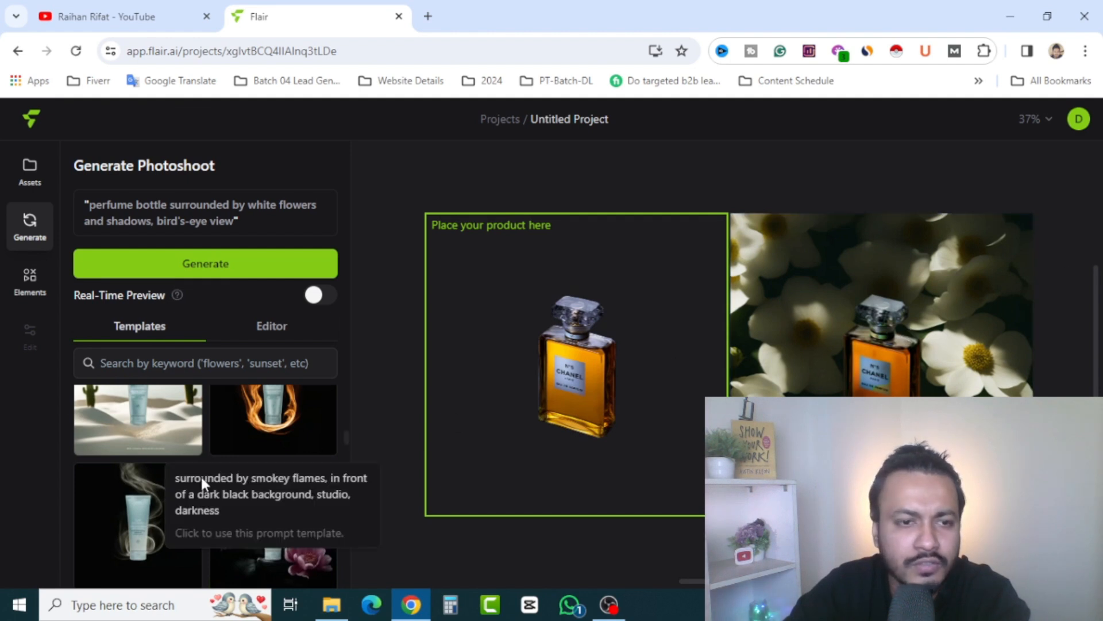
# Apply the template surrounded by smoke in front of a dark black background and generate the perfume bottle photoshoot
pyautogui.click(142, 535)
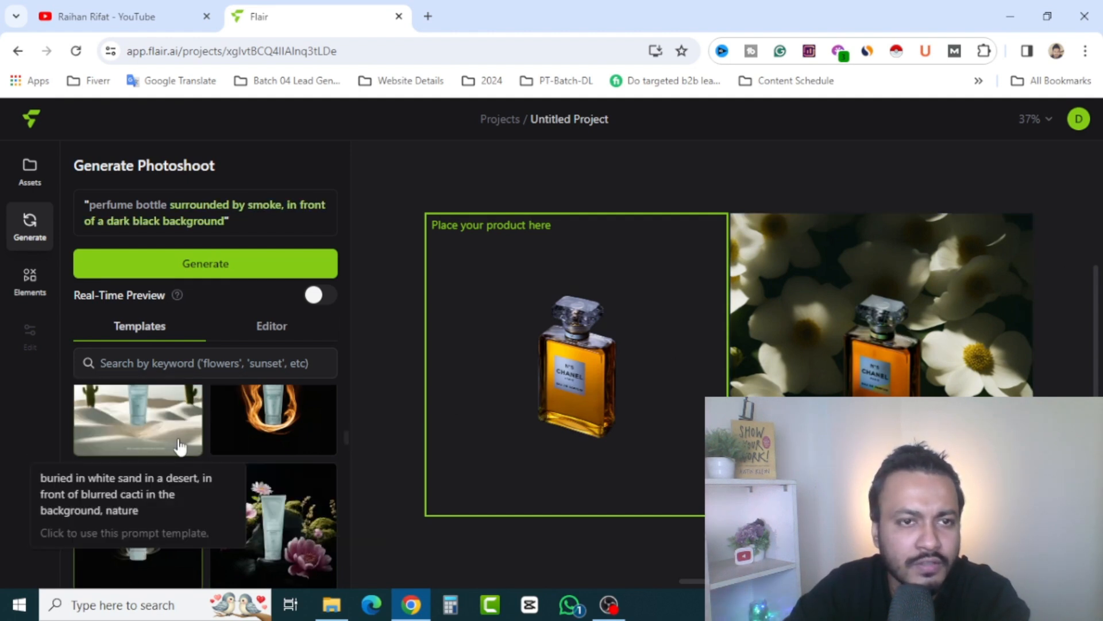
pyautogui.click(212, 277)
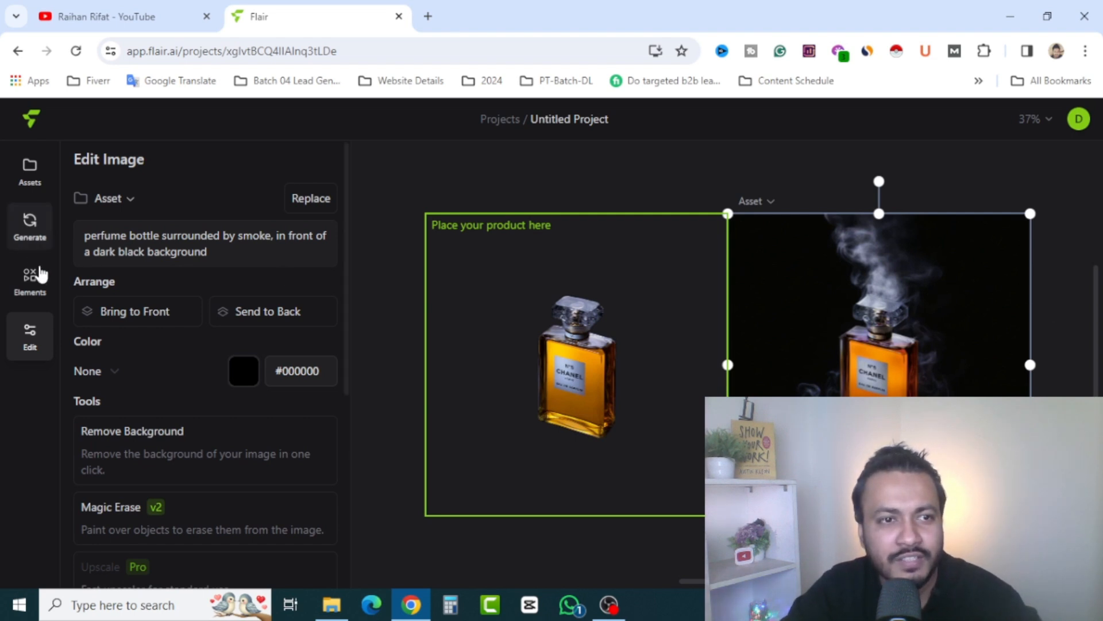
# Browse the element library, add the strawberry to the generated smoke image and reposition it near the bottle's lower part
pyautogui.click(32, 281)
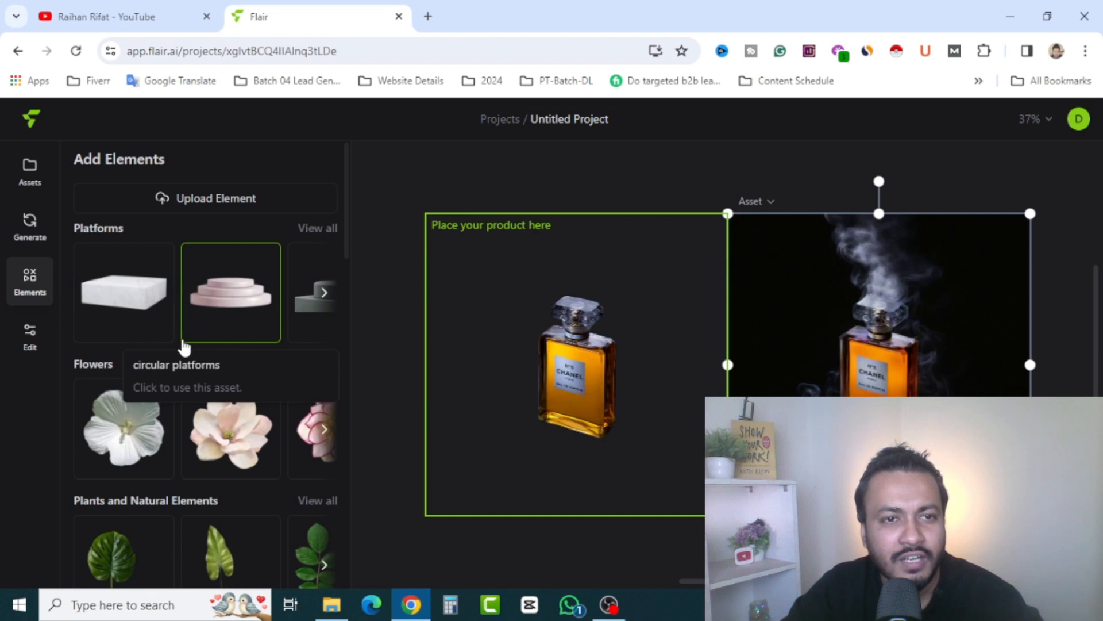
pyautogui.scroll(-5, 215, 401)
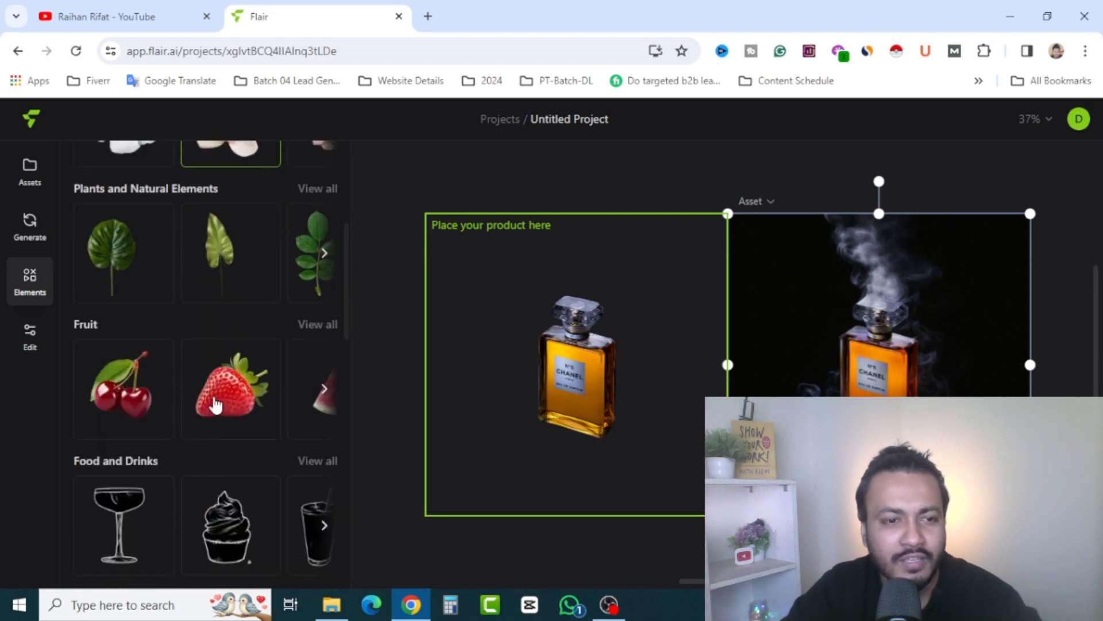
pyautogui.scroll(-3, 224, 405)
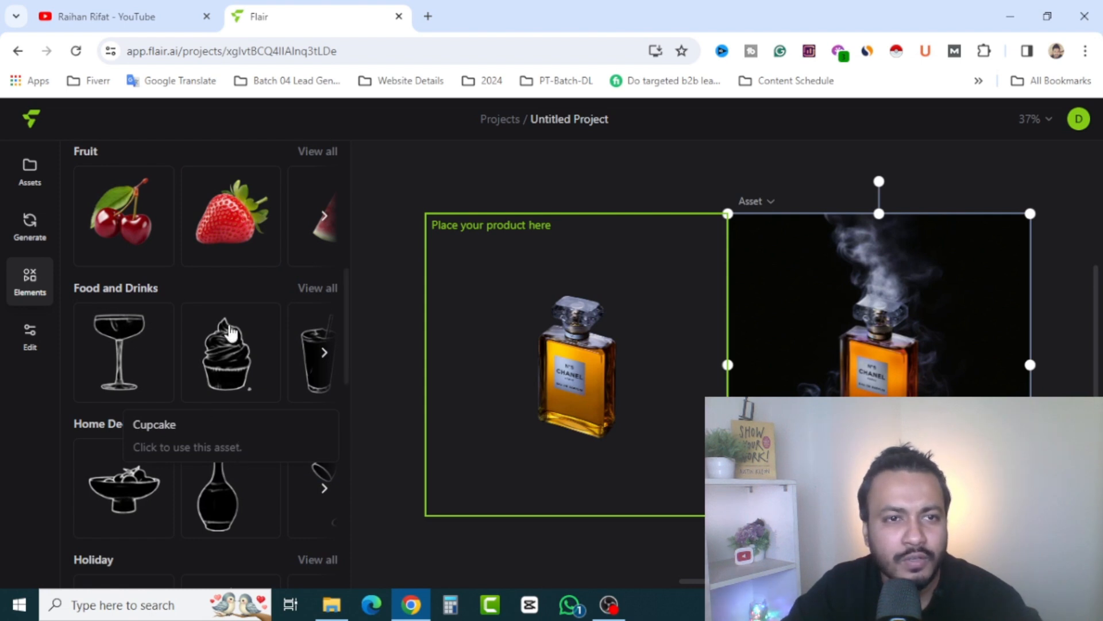
pyautogui.click(227, 219)
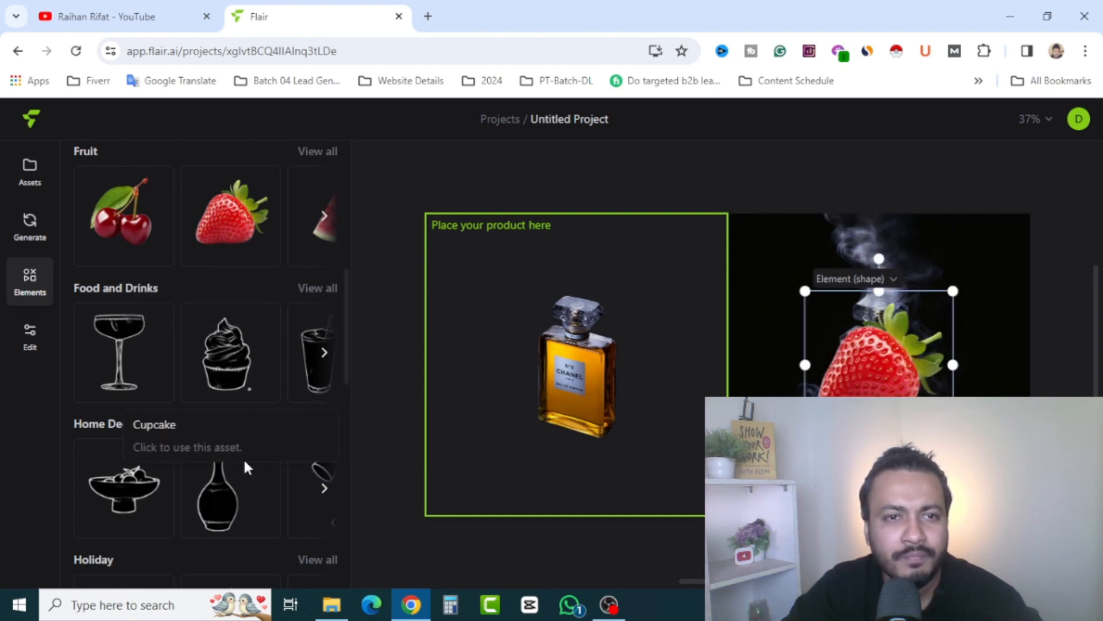
pyautogui.moveTo(869, 381); pyautogui.dragTo(927, 442)
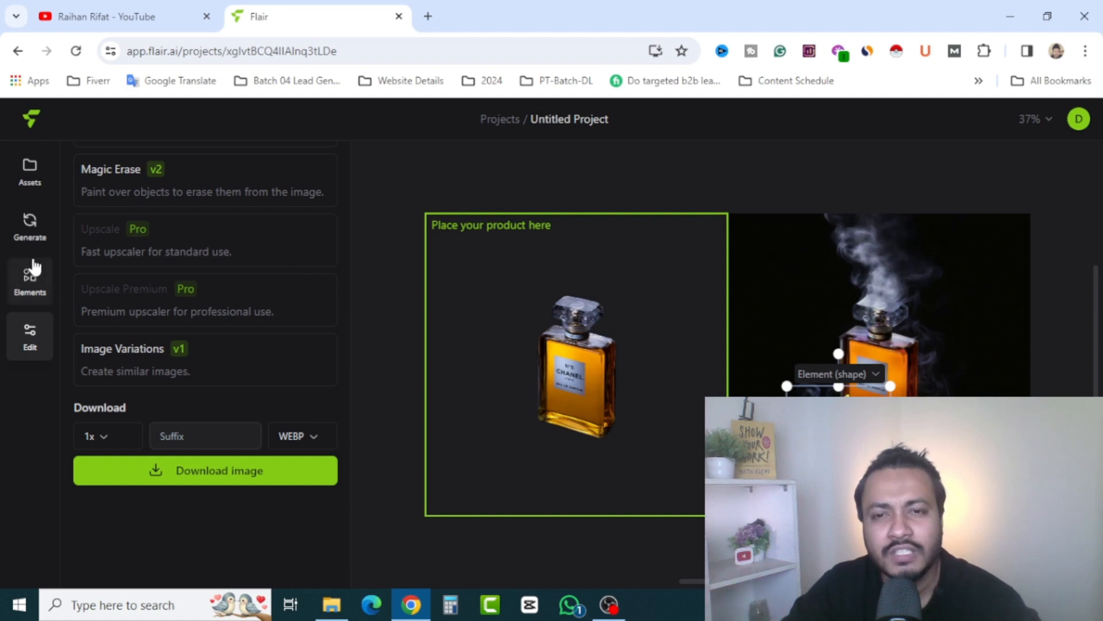
# Upload the GoPro photo from Downloads as a product asset and describe the product as "a gopro camera"
pyautogui.click(29, 171)
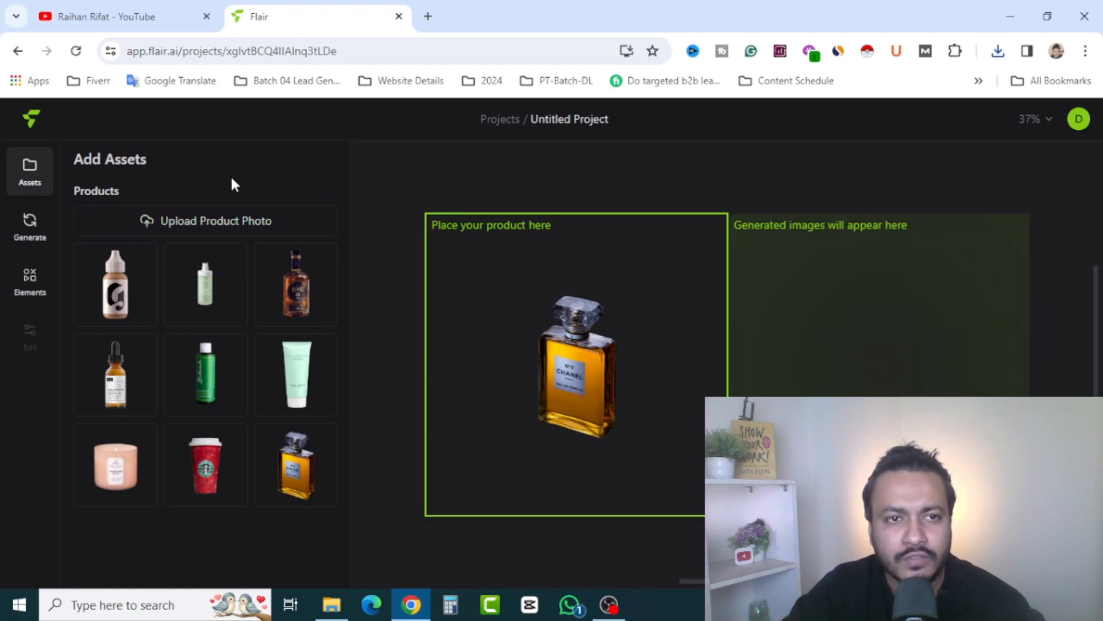
pyautogui.click(196, 223)
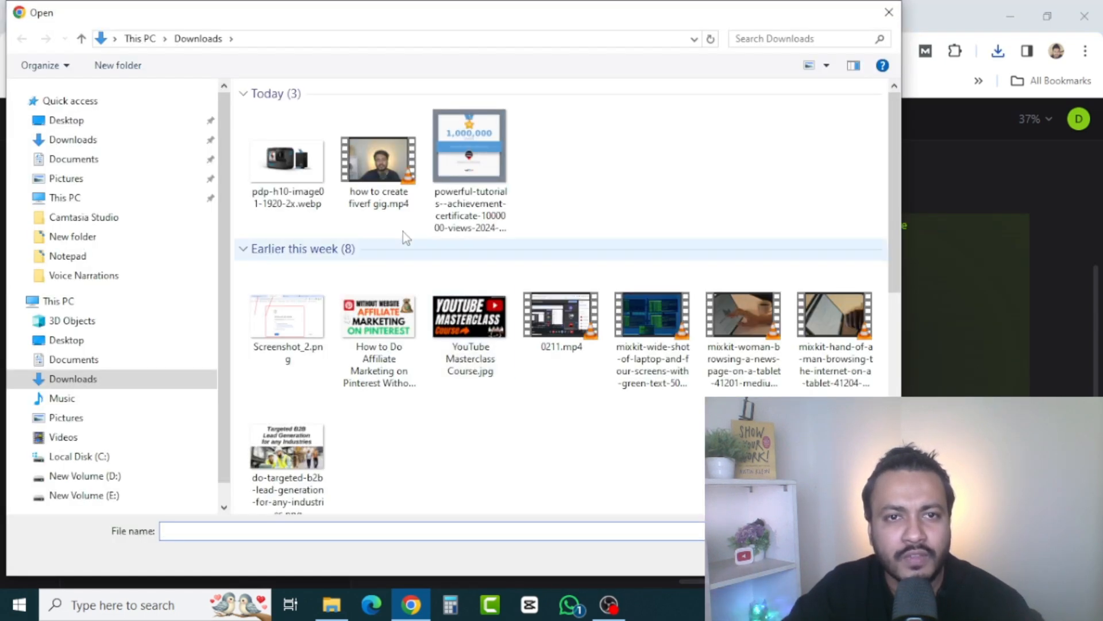
pyautogui.doubleClick(287, 173)
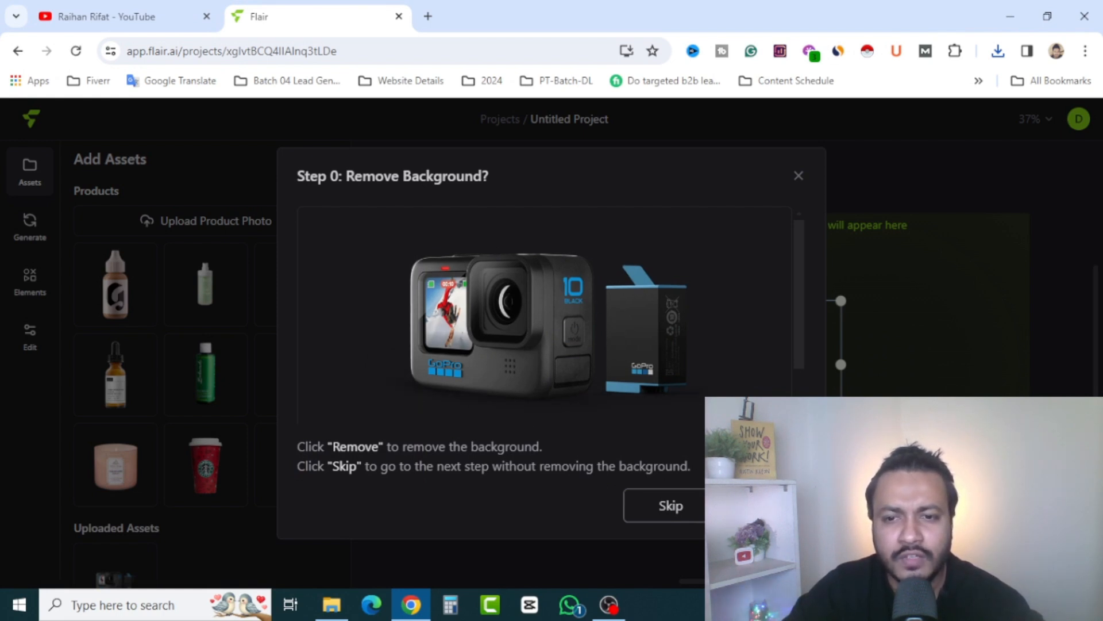
pyautogui.click(711, 507)
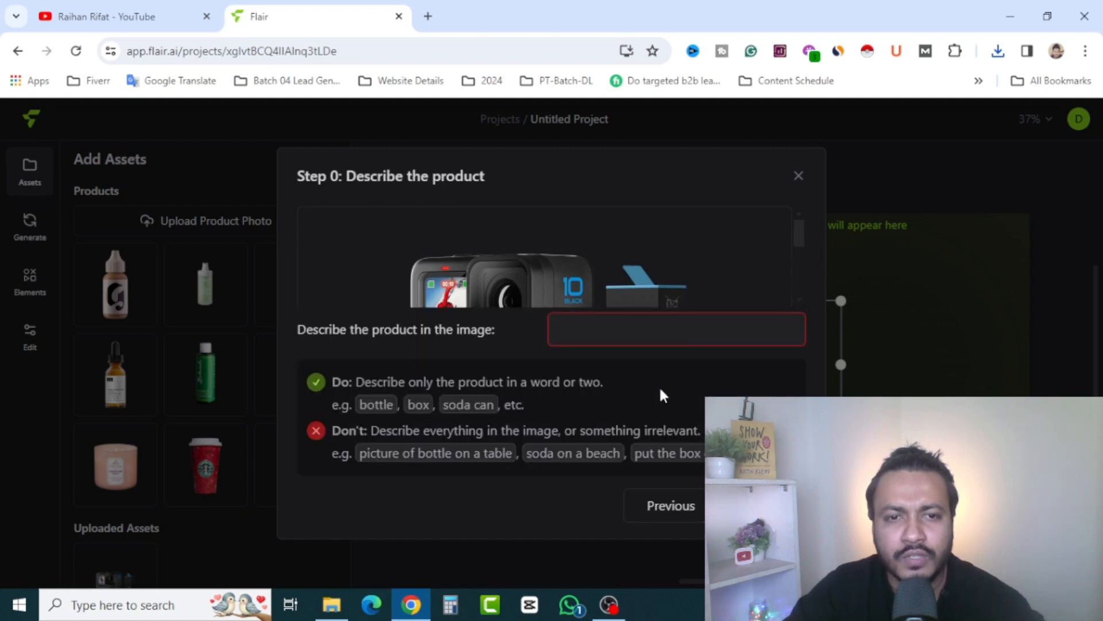
pyautogui.click(766, 505)
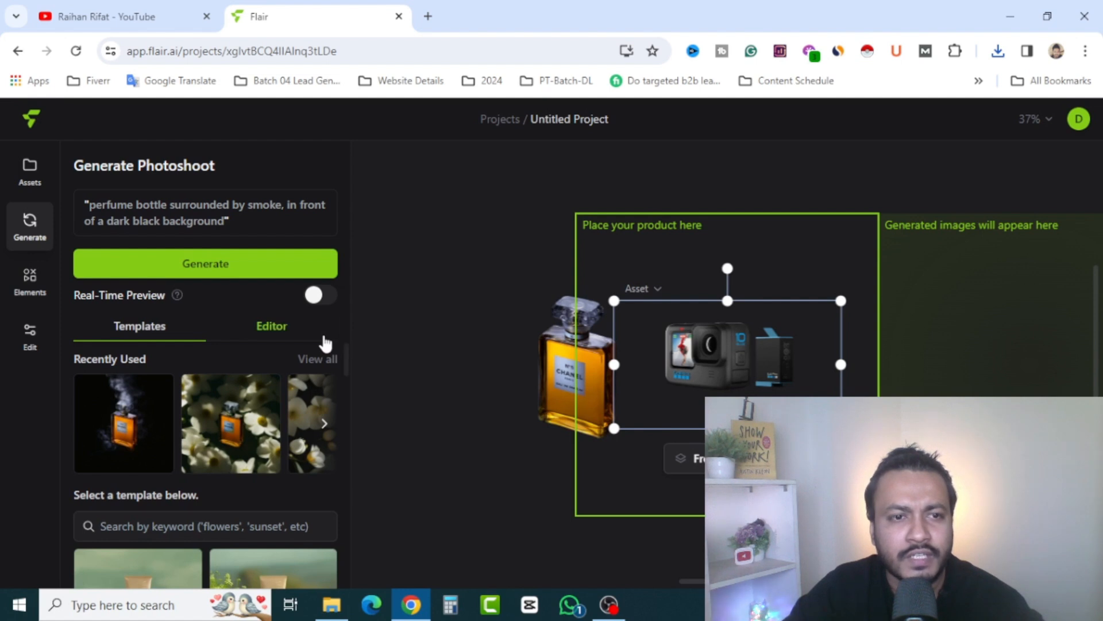
# Remove the perfume bottle from the canvas, then enlarge and center the GoPro image in the product frame
pyautogui.moveTo(453, 430); pyautogui.dragTo(411, 452)
pyautogui.moveTo(681, 452); pyautogui.dragTo(730, 480)
pyautogui.moveTo(411, 479); pyautogui.dragTo(371, 519)
pyautogui.moveTo(608, 425); pyautogui.dragTo(615, 405)
pyautogui.press('Escape')
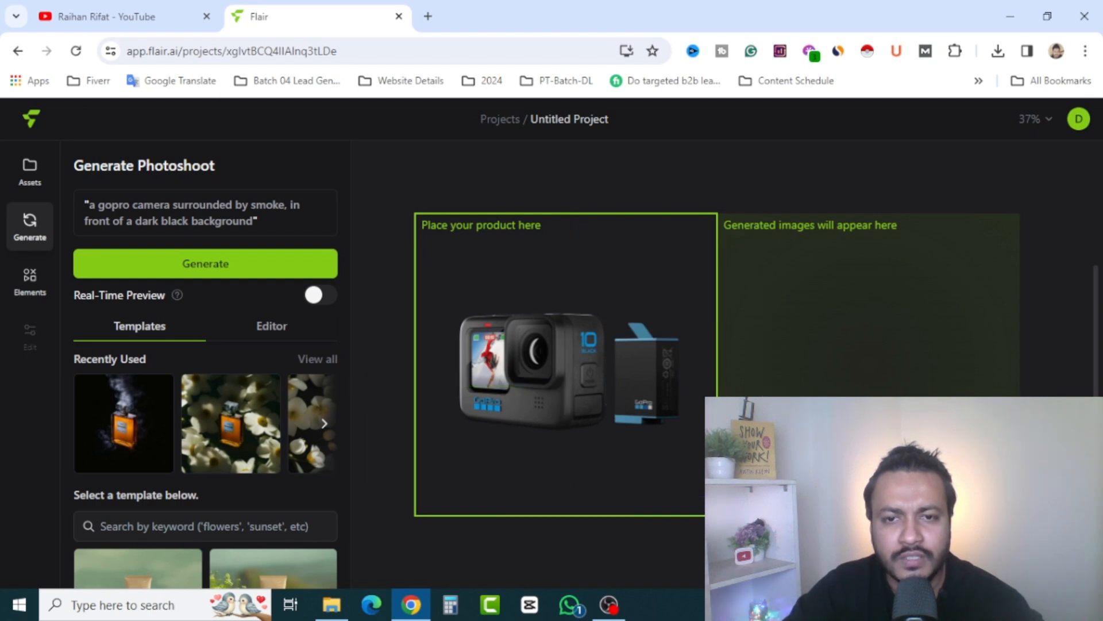
# Apply the template emerging from sparkling rippling water in front of dark cloudy skies and generate the GoPro photoshoot
pyautogui.click(270, 328)
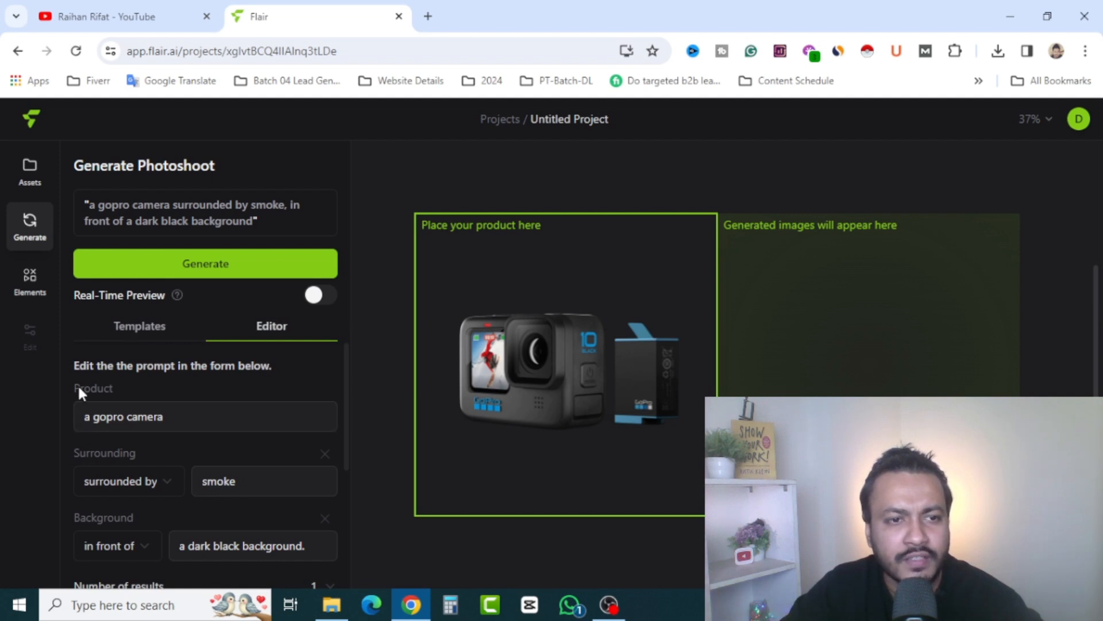
pyautogui.scroll(-1, 167, 447)
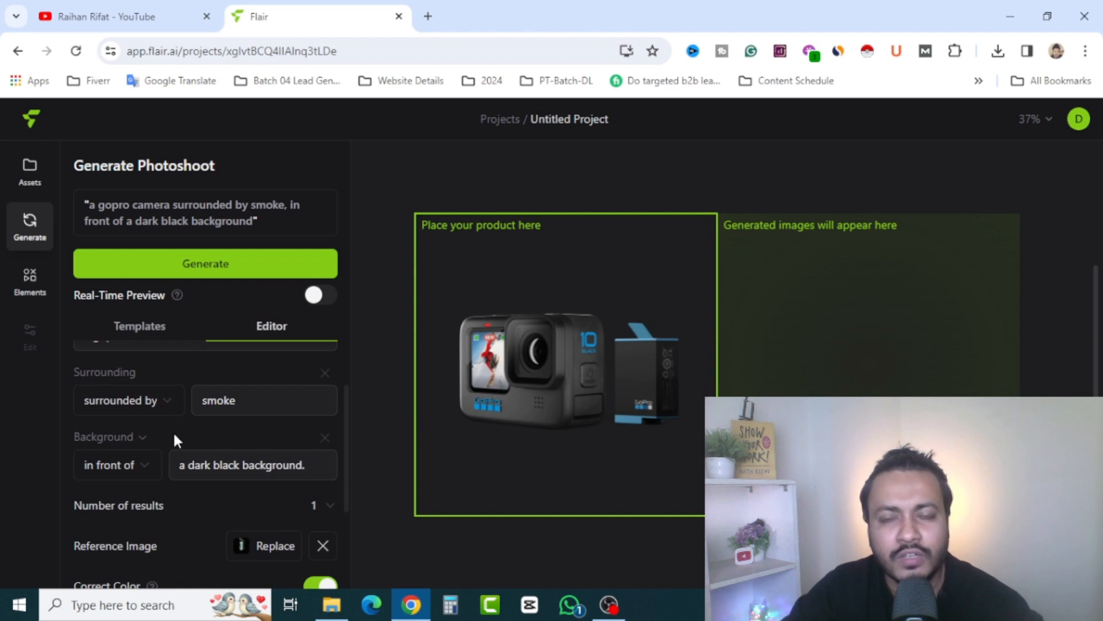
pyautogui.click(140, 332)
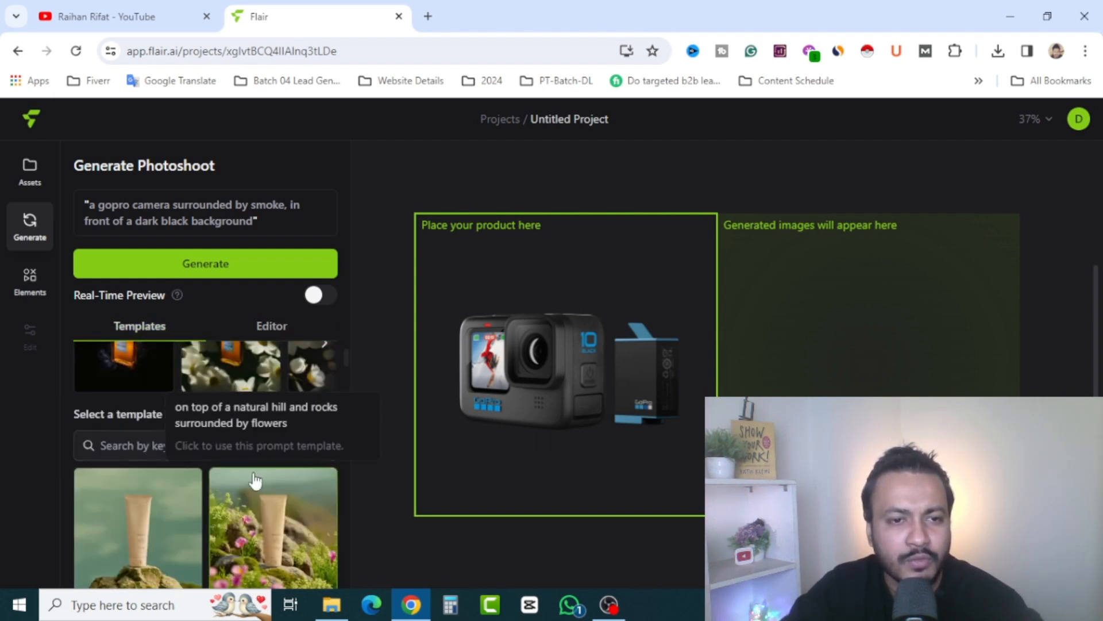
pyautogui.scroll(-3, 247, 468)
pyautogui.scroll(-5, 245, 470)
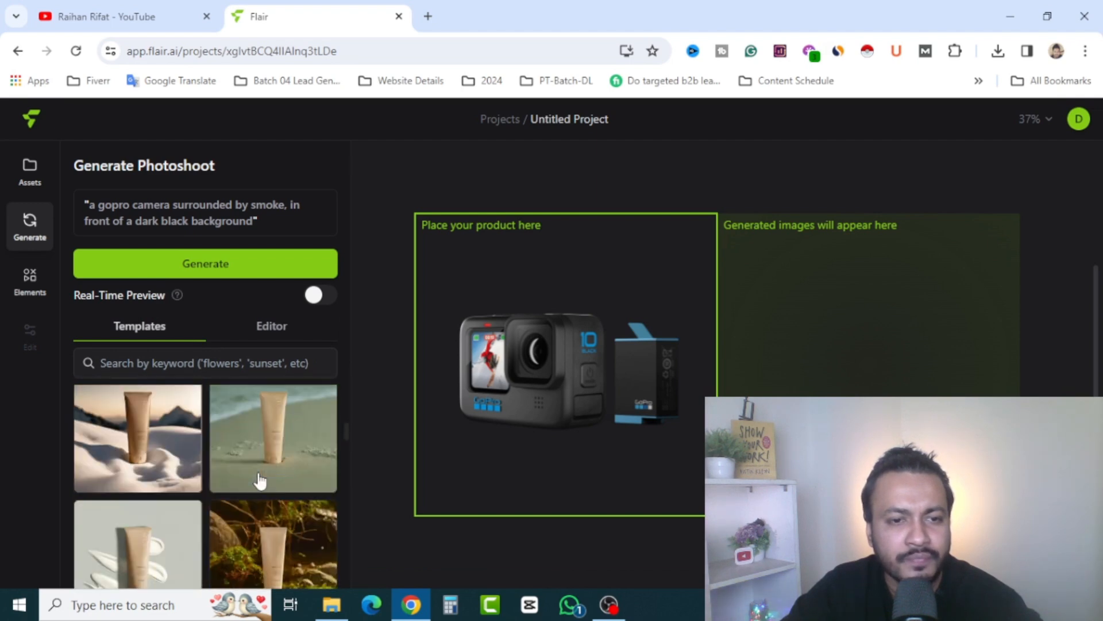
pyautogui.scroll(-2, 260, 481)
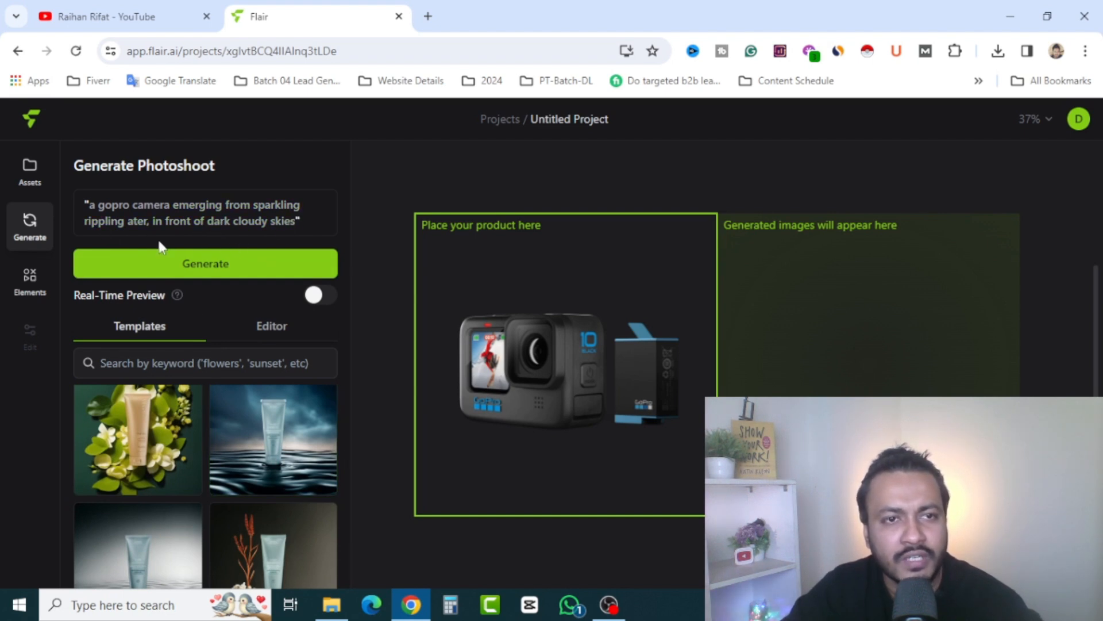
pyautogui.click(206, 273)
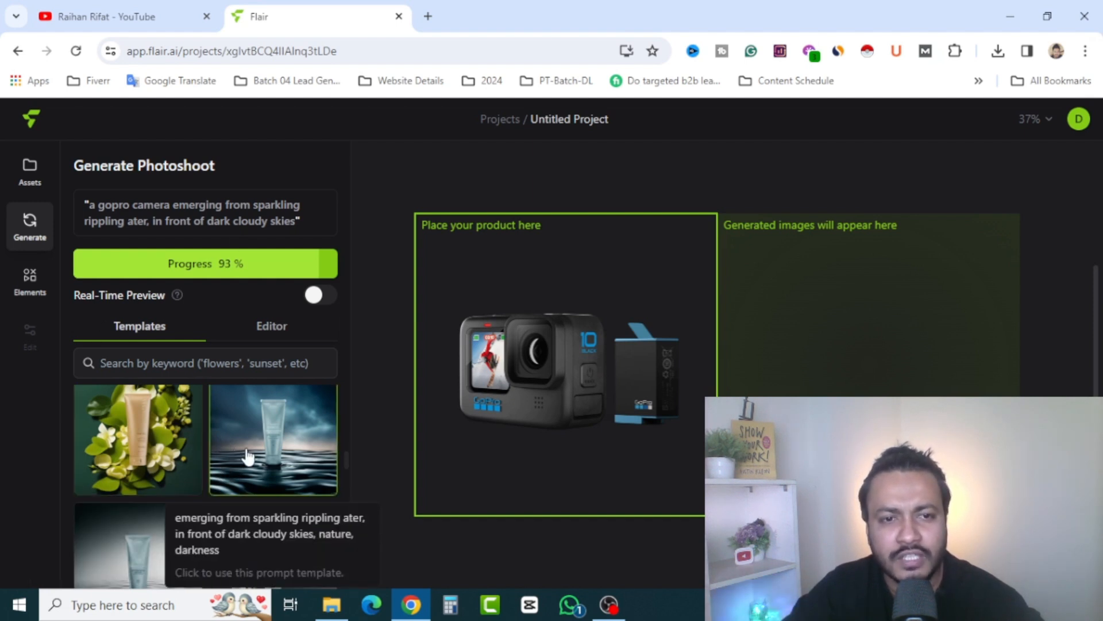
# Browse more photoshoot templates and review the GoPro prompt's product, placement, background and generation settings
pyautogui.scroll(-3, 218, 468)
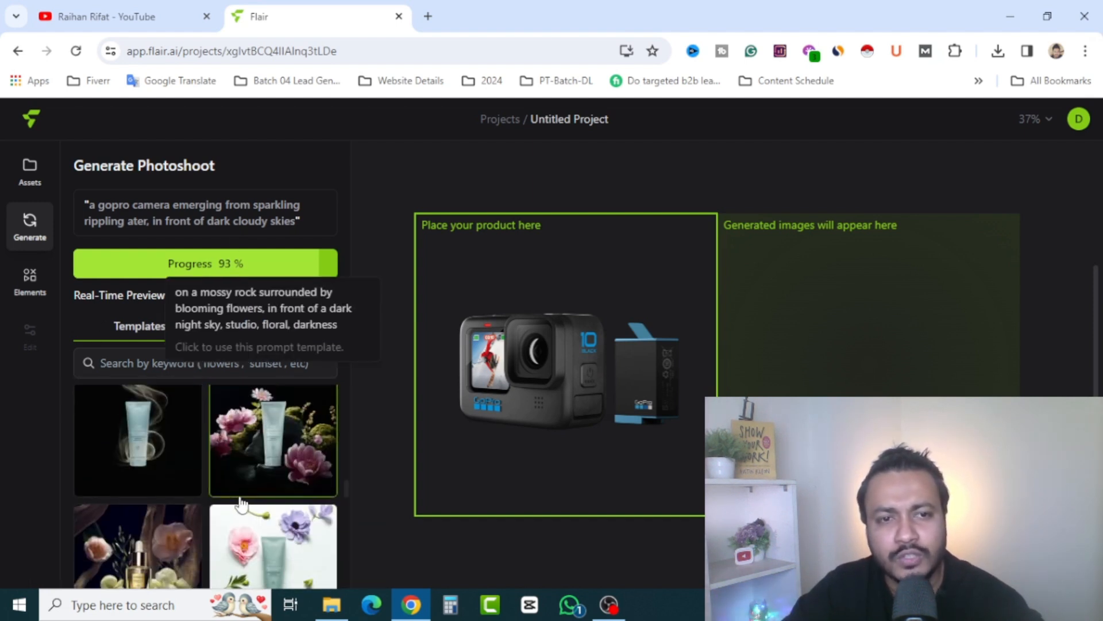
pyautogui.scroll(-2, 238, 489)
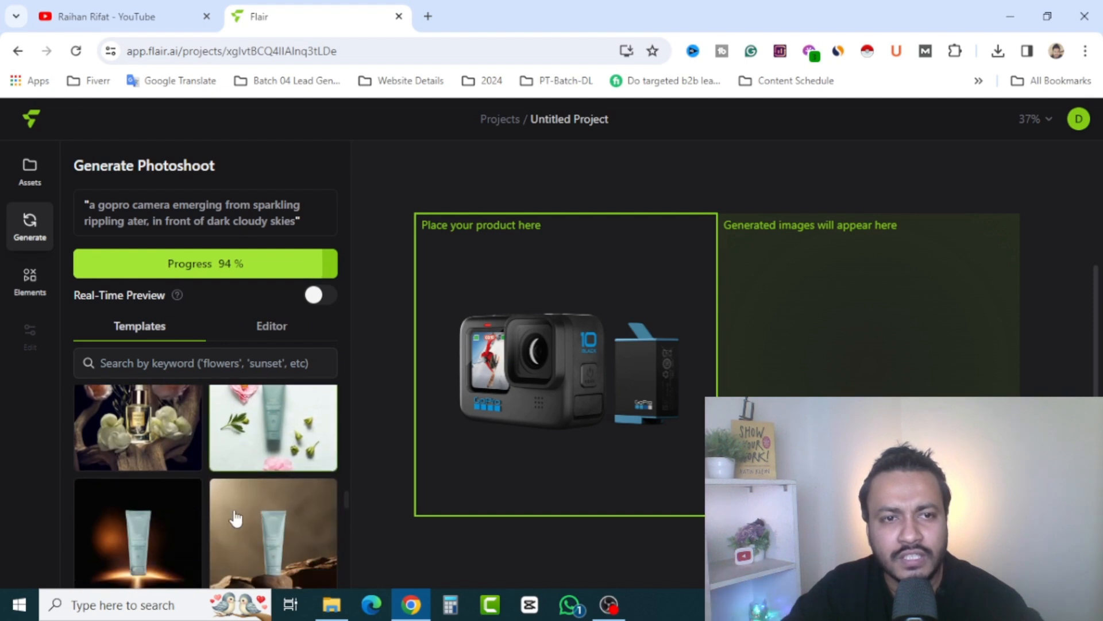
pyautogui.click(271, 328)
pyautogui.scroll(2, 189, 506)
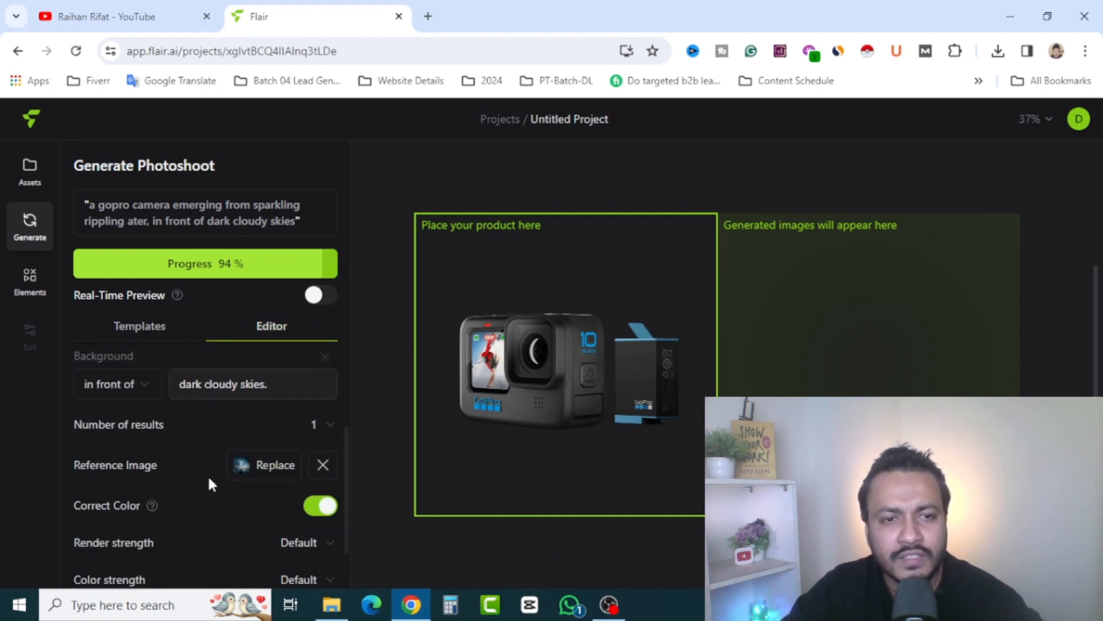
pyautogui.scroll(3, 212, 483)
pyautogui.scroll(-2, 230, 476)
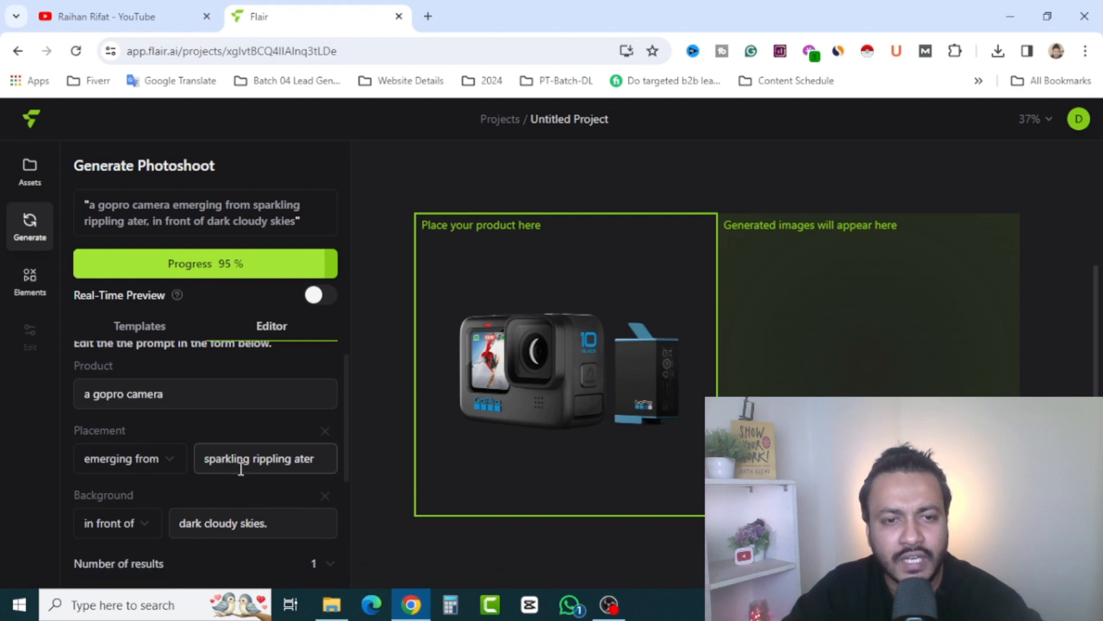
pyautogui.scroll(1, 218, 463)
pyautogui.scroll(1, 217, 463)
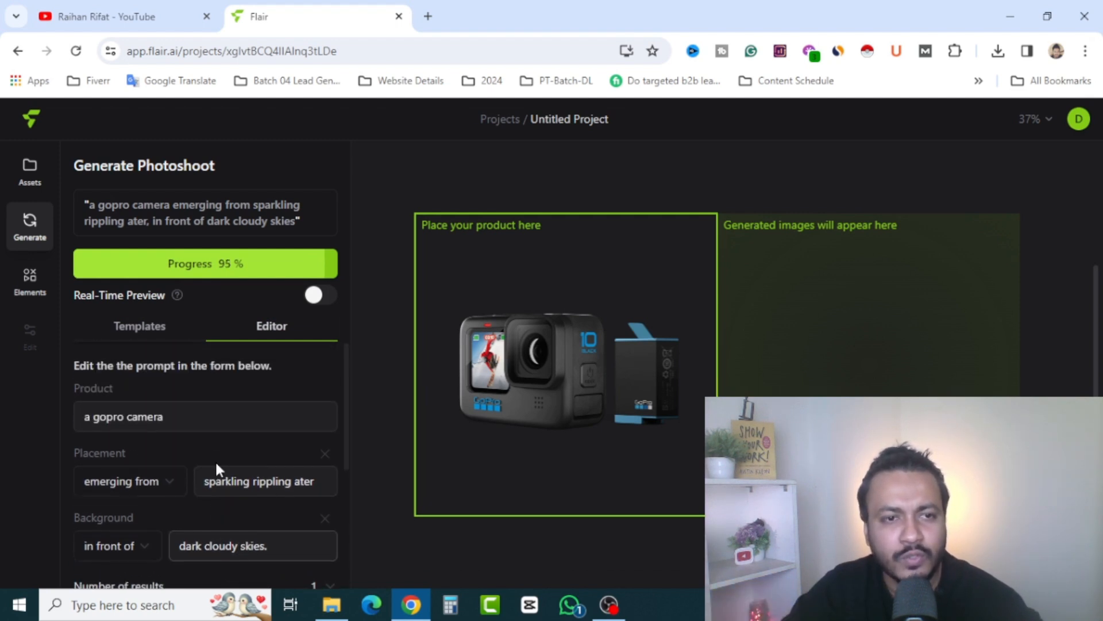
pyautogui.click(142, 339)
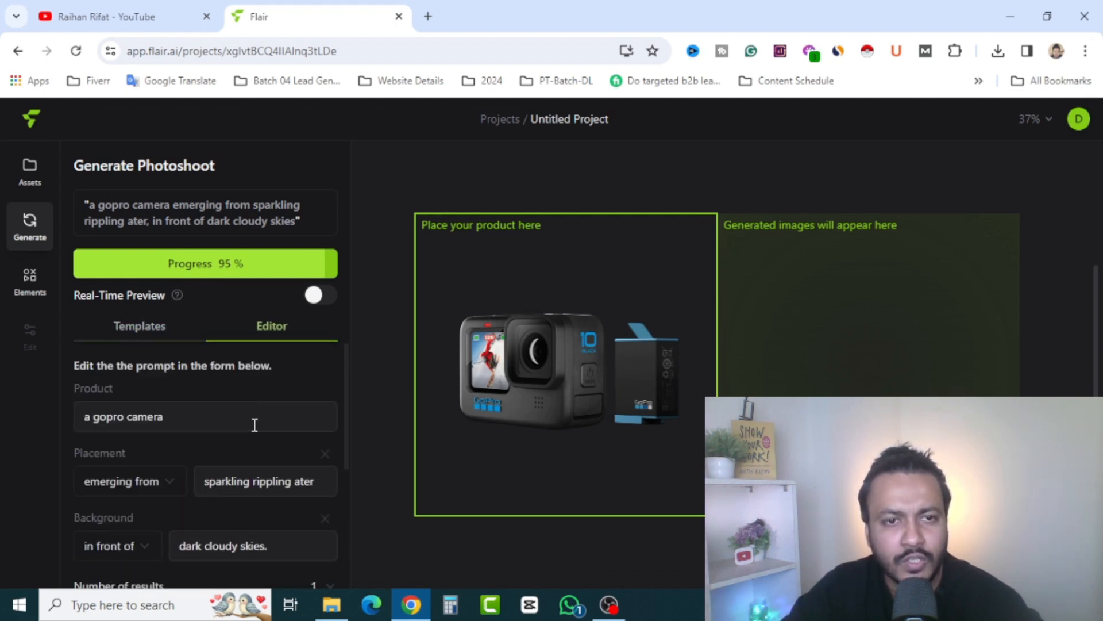
pyautogui.click(152, 329)
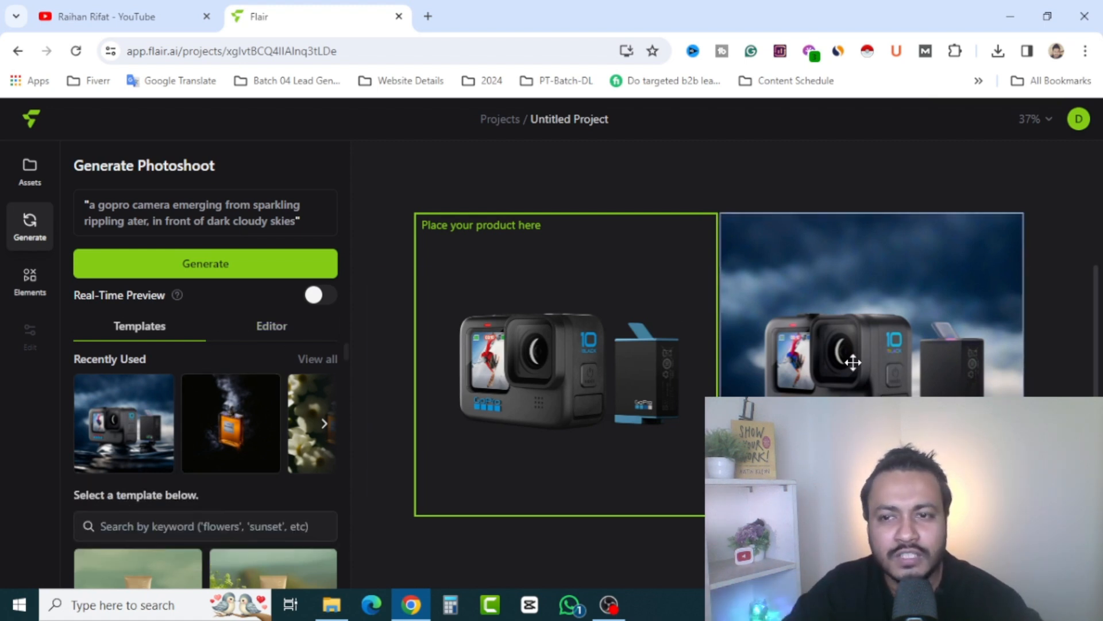
# Select the generated GoPro image and download it in PNG format
pyautogui.scroll(-10, 278, 454)
pyautogui.scroll(-1, 718, 345)
pyautogui.click(835, 378)
pyautogui.scroll(-2, 248, 455)
pyautogui.click(31, 338)
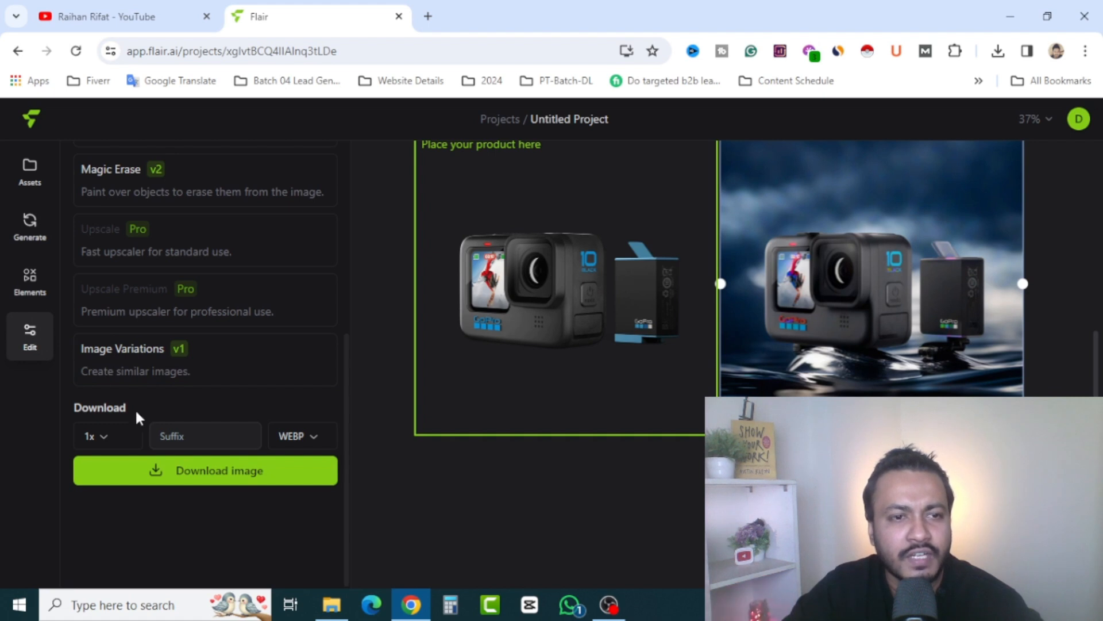
pyautogui.click(313, 437)
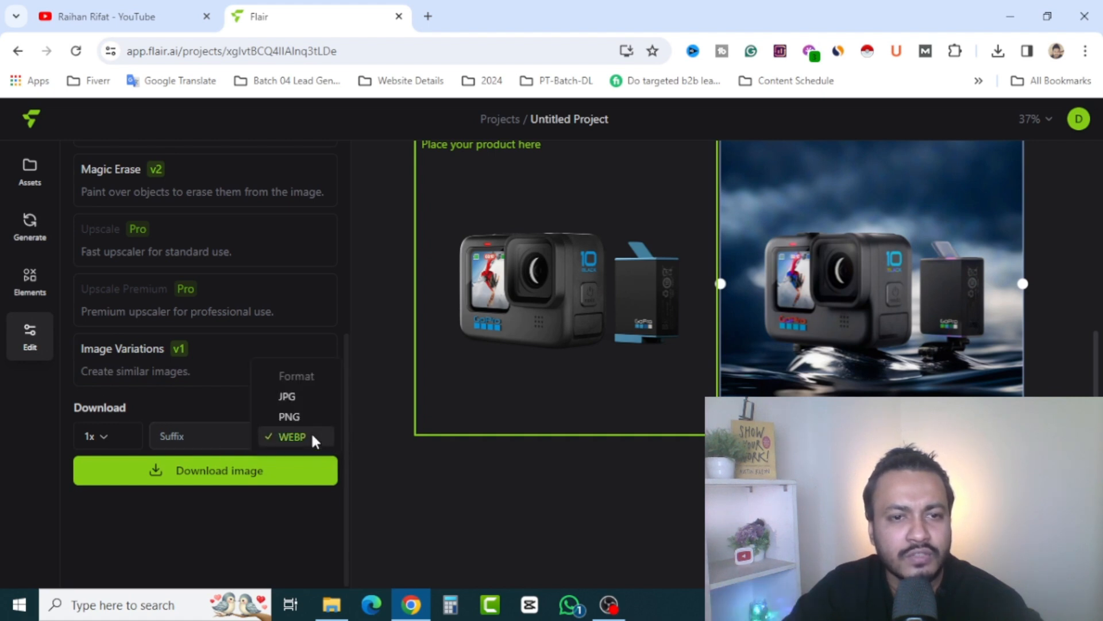
pyautogui.click(290, 396)
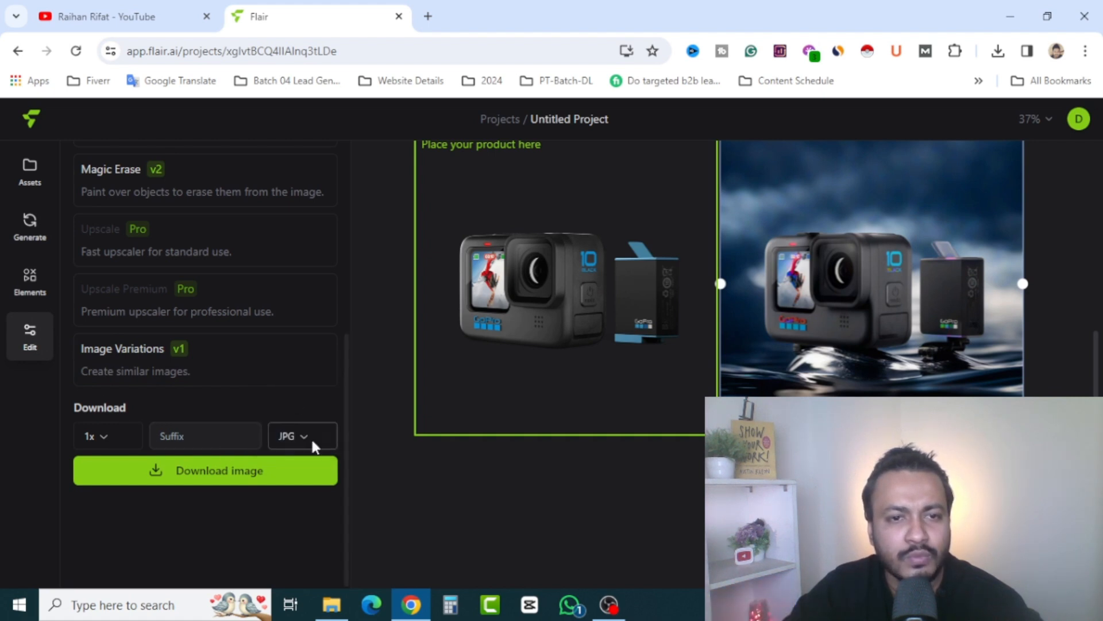
pyautogui.click(303, 438)
pyautogui.click(294, 457)
pyautogui.scroll(5, 233, 533)
pyautogui.scroll(-5, 232, 535)
pyautogui.click(212, 470)
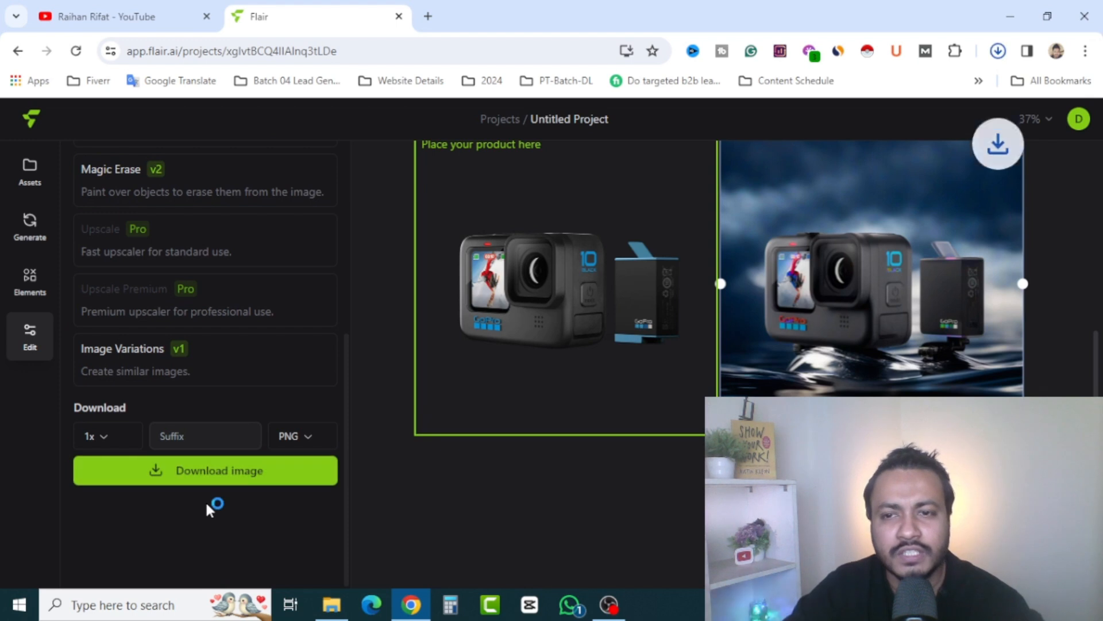
# Open the downloaded GoPro PNG in the image viewer, inspect its details up close and return to Flair in the browser
pyautogui.click(999, 52)
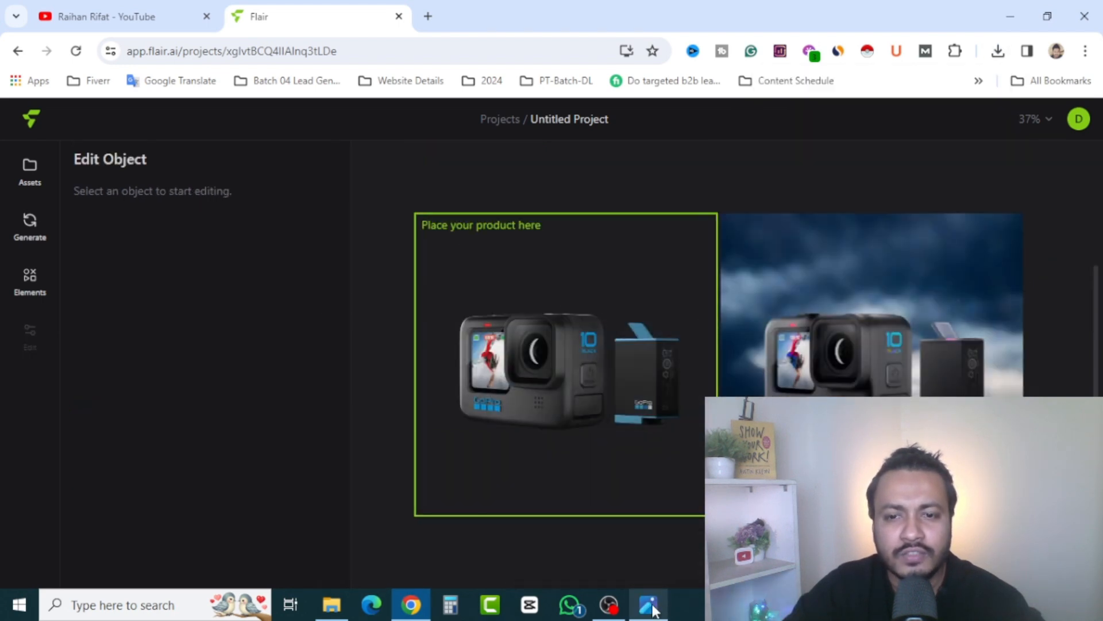
pyautogui.click(652, 608)
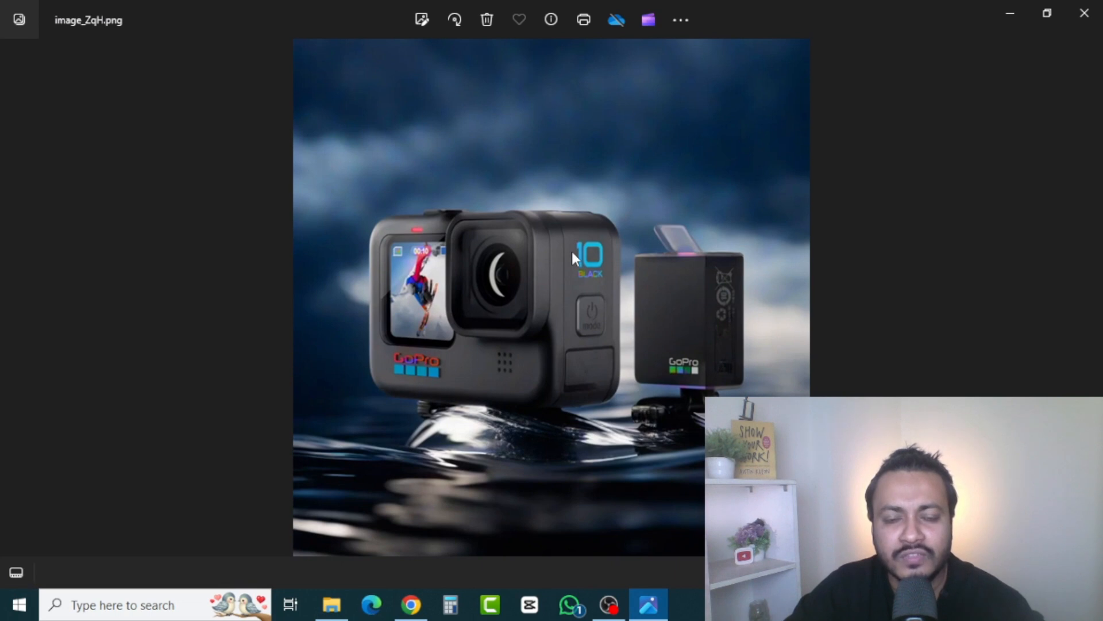
pyautogui.scroll(5, 515, 425)
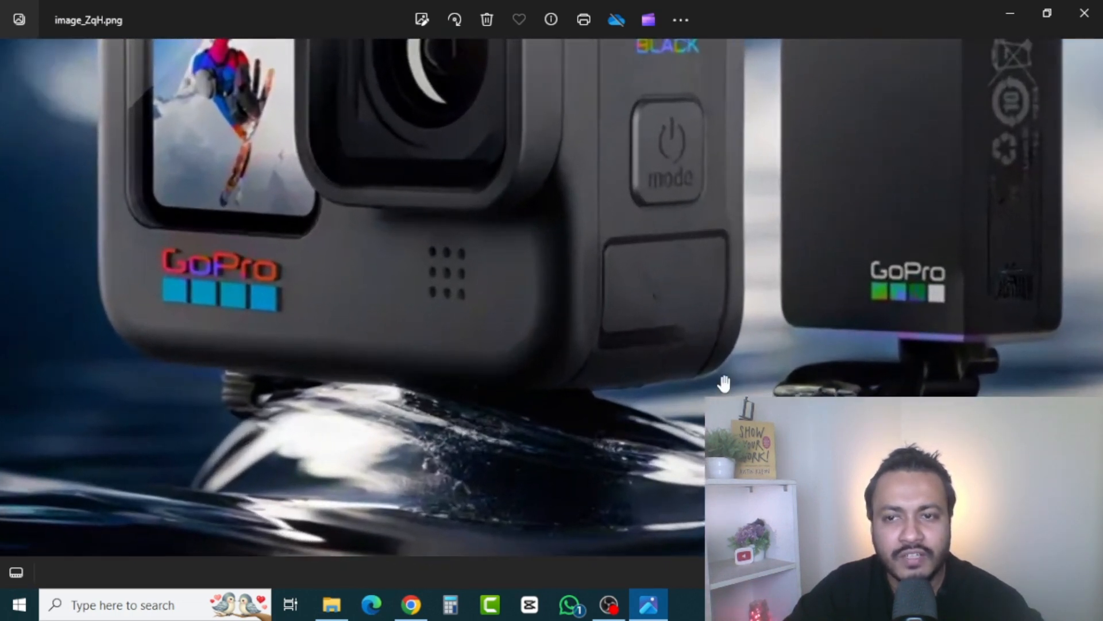
pyautogui.moveTo(483, 255); pyautogui.dragTo(580, 615)
pyautogui.scroll(-5, 601, 315)
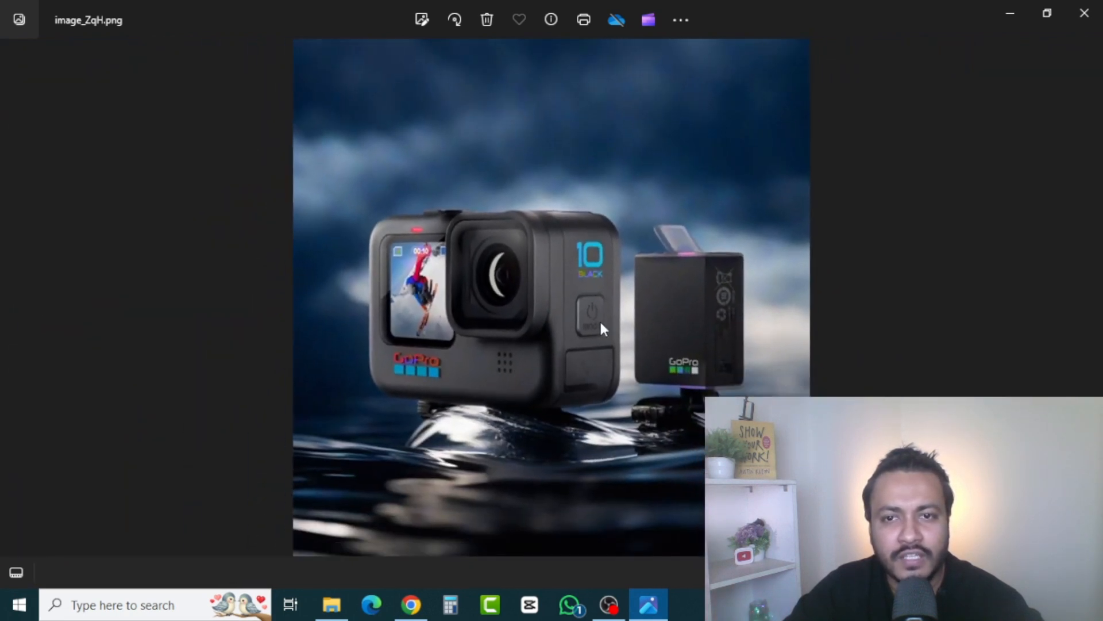
pyautogui.click(410, 604)
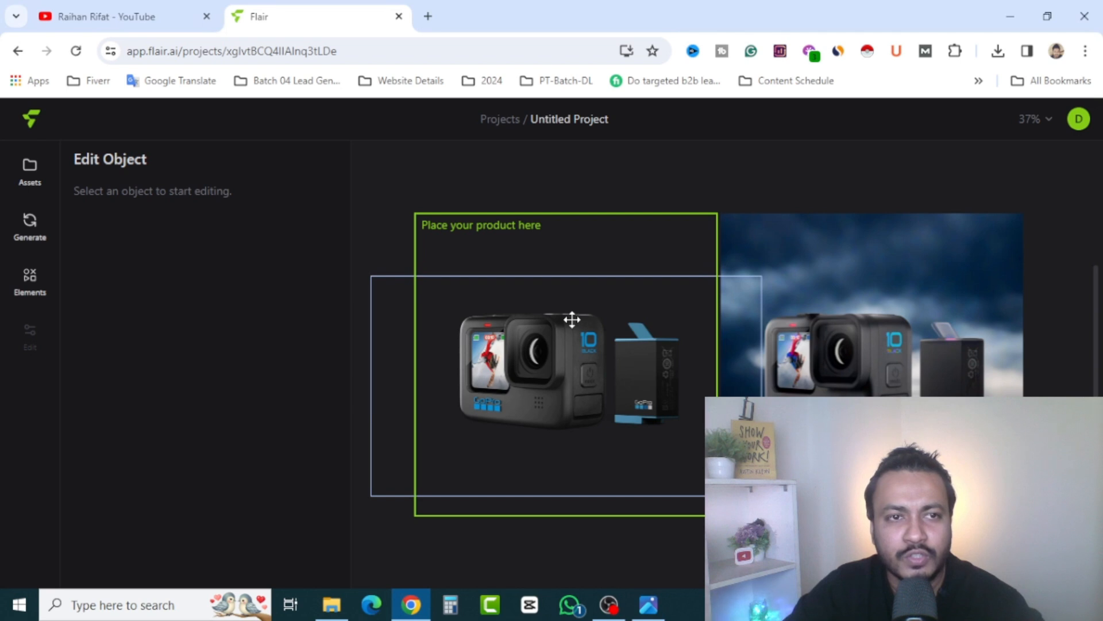
# Review the sample and uploaded product assets, then the GoPro prompt fields, reference image and strength settings
pyautogui.click(29, 174)
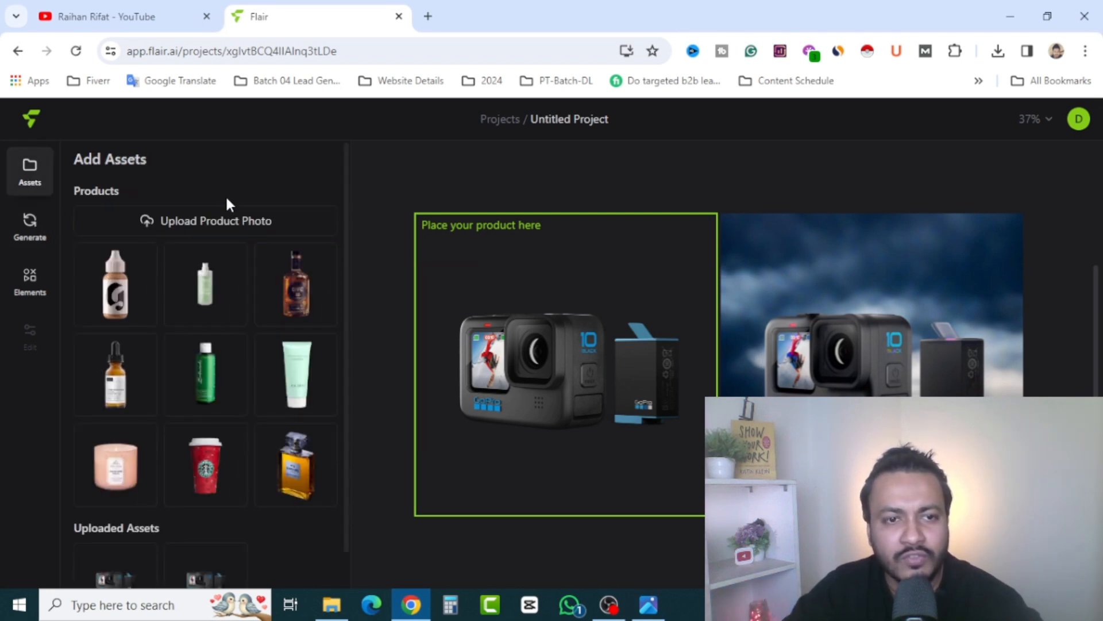
pyautogui.scroll(-1, 197, 351)
pyautogui.scroll(1, 241, 438)
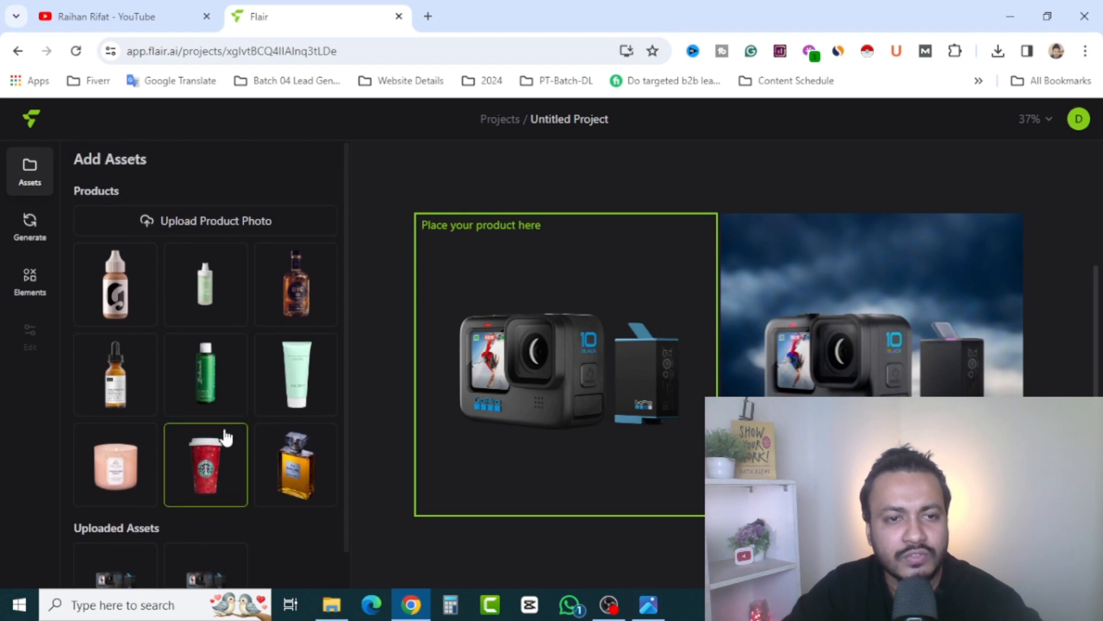
pyautogui.click(34, 225)
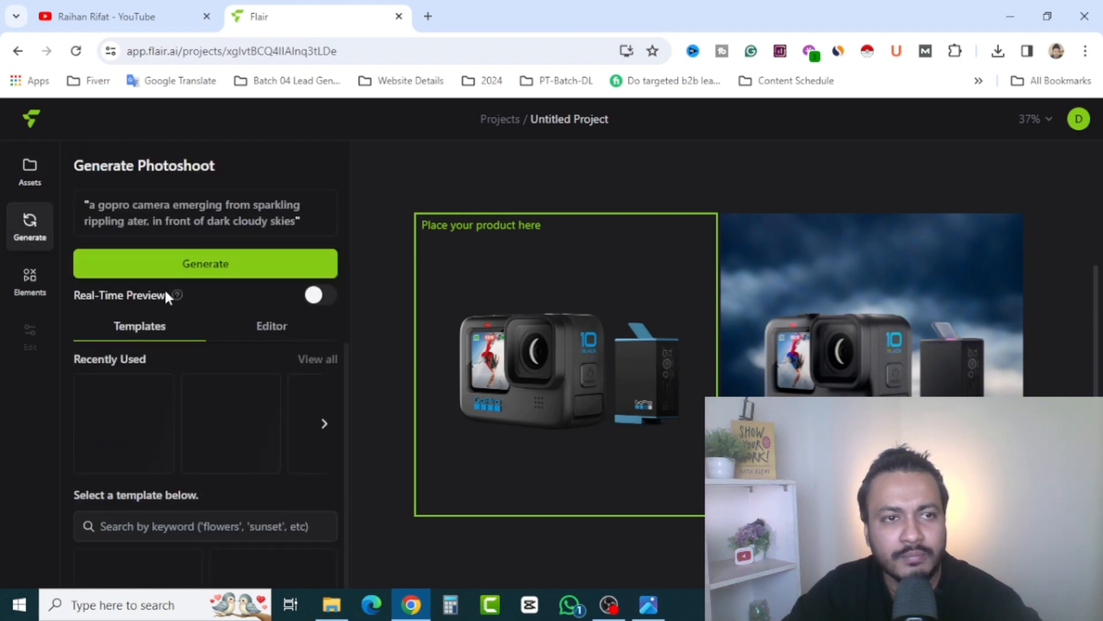
pyautogui.click(274, 326)
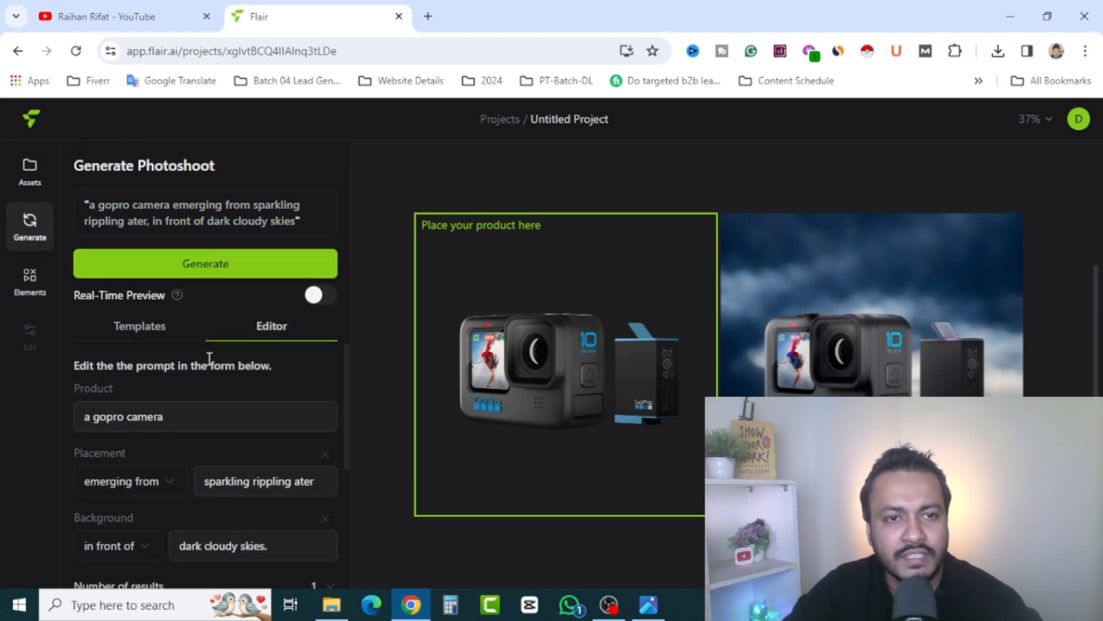
pyautogui.scroll(-4, 171, 411)
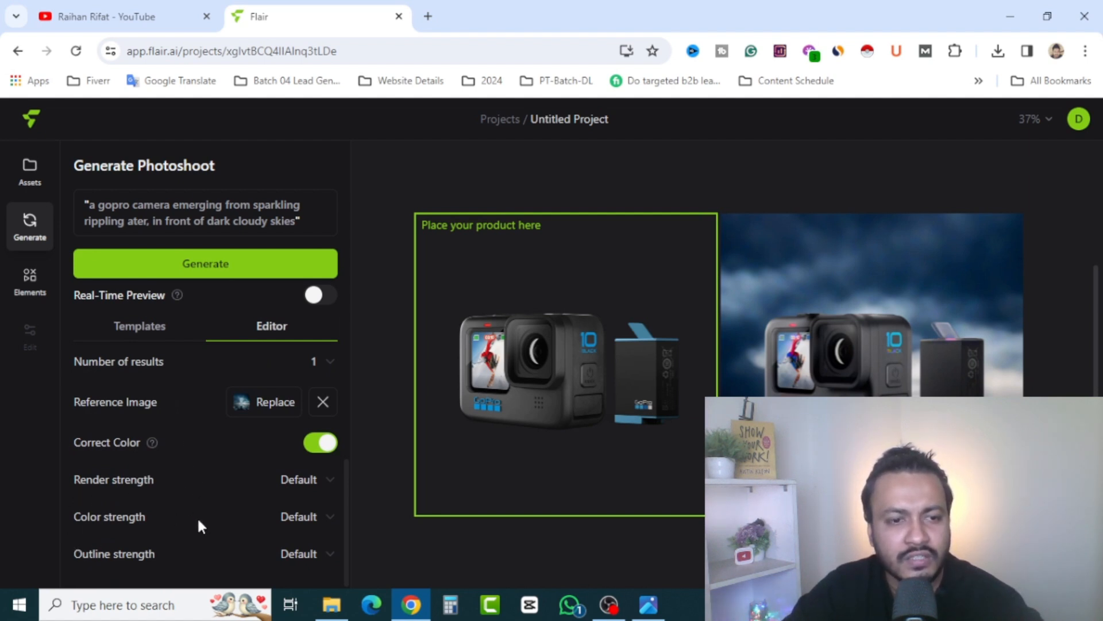
pyautogui.scroll(4, 198, 516)
pyautogui.scroll(-1, 198, 509)
pyautogui.scroll(1, 198, 477)
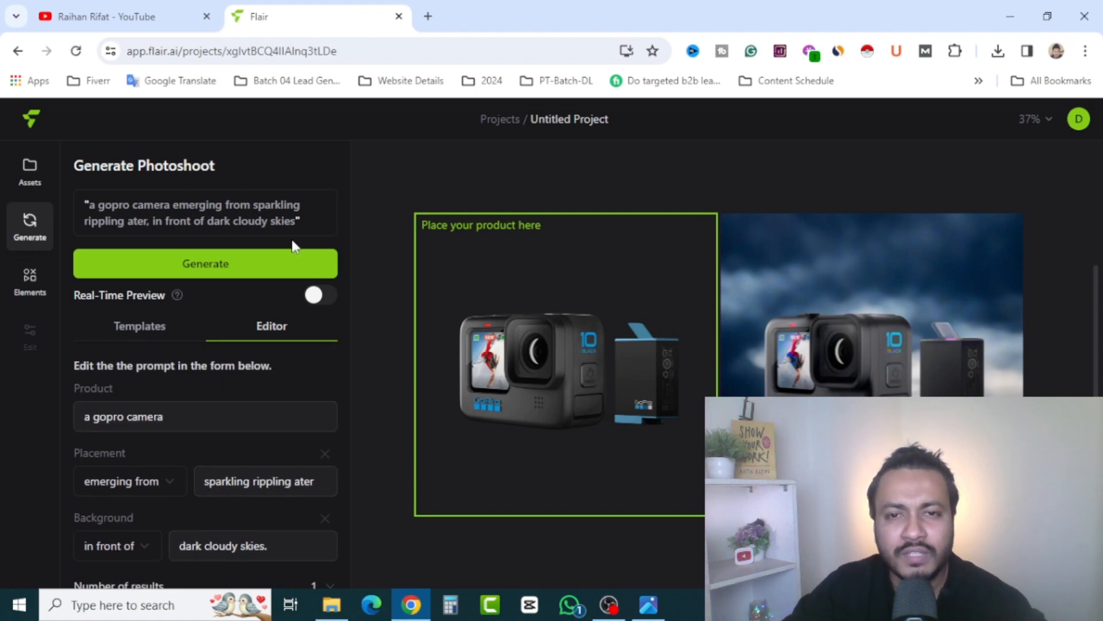
pyautogui.click(30, 173)
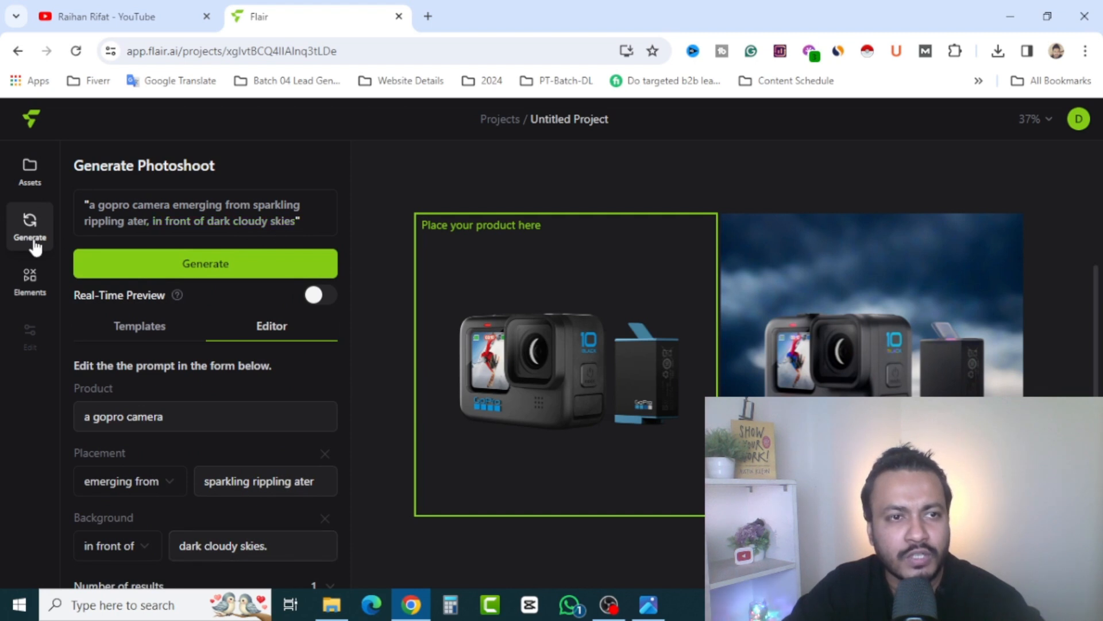
# Return to the project's product assets and look over the sample products and uploaded images
pyautogui.click(26, 175)
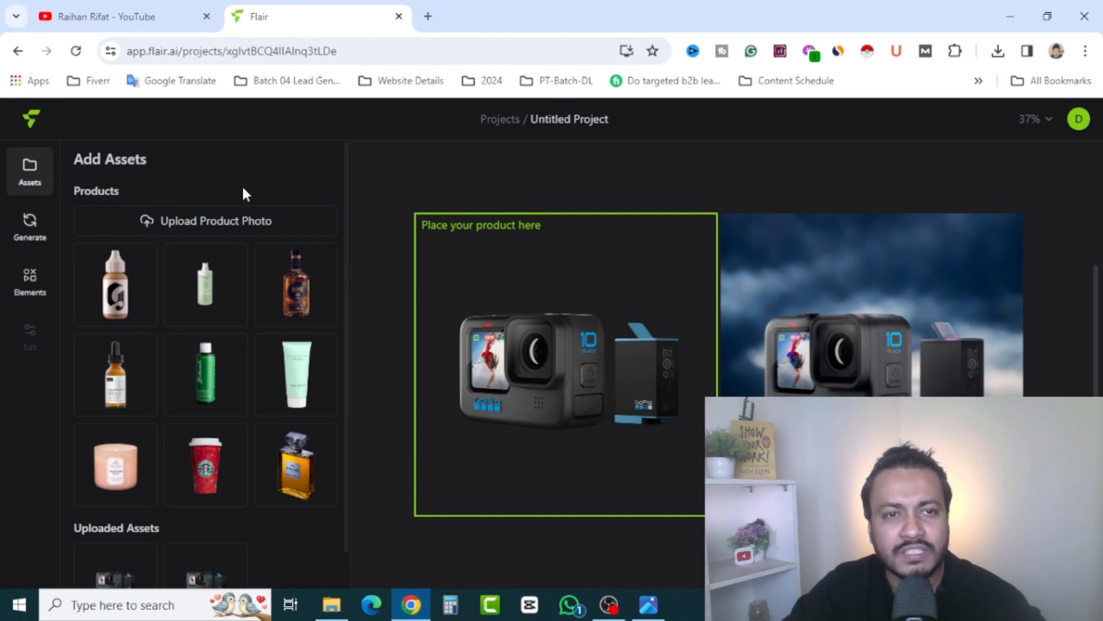
pyautogui.scroll(-1, 256, 296)
pyautogui.scroll(1, 256, 330)
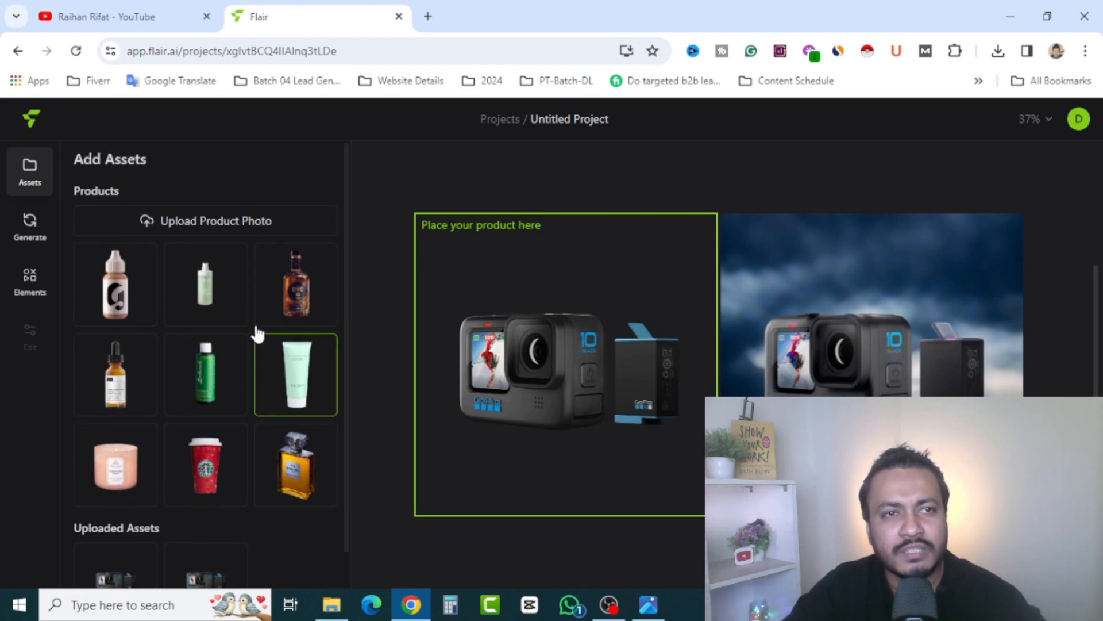
# Switch to the YouTube channel page and look over its header and latest videos
pyautogui.click(122, 6)
pyautogui.click(258, 16)
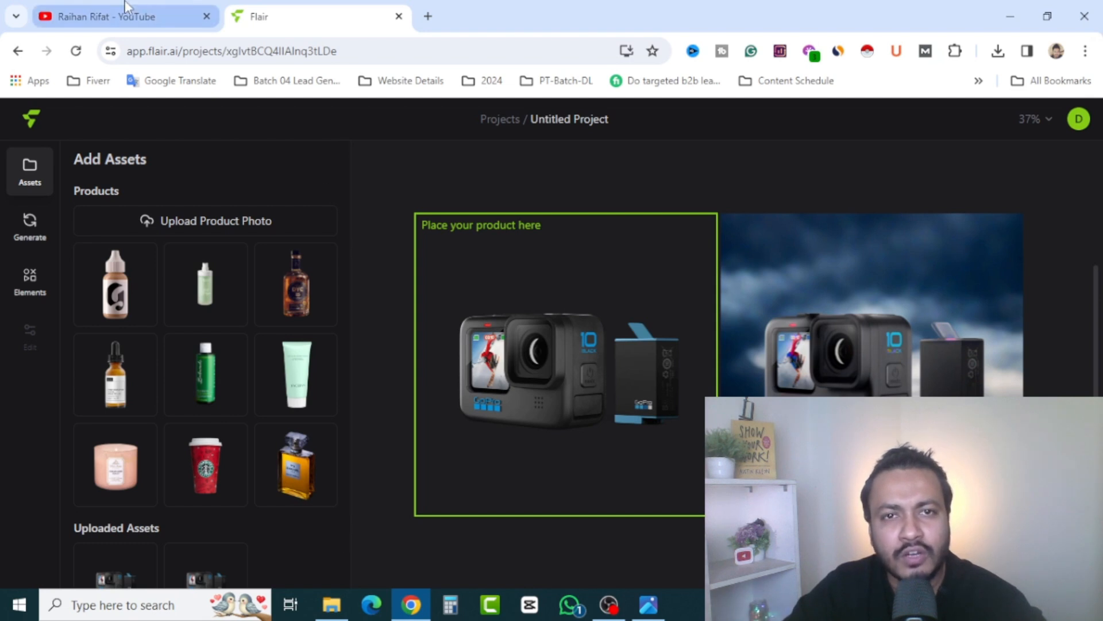
pyautogui.click(133, 13)
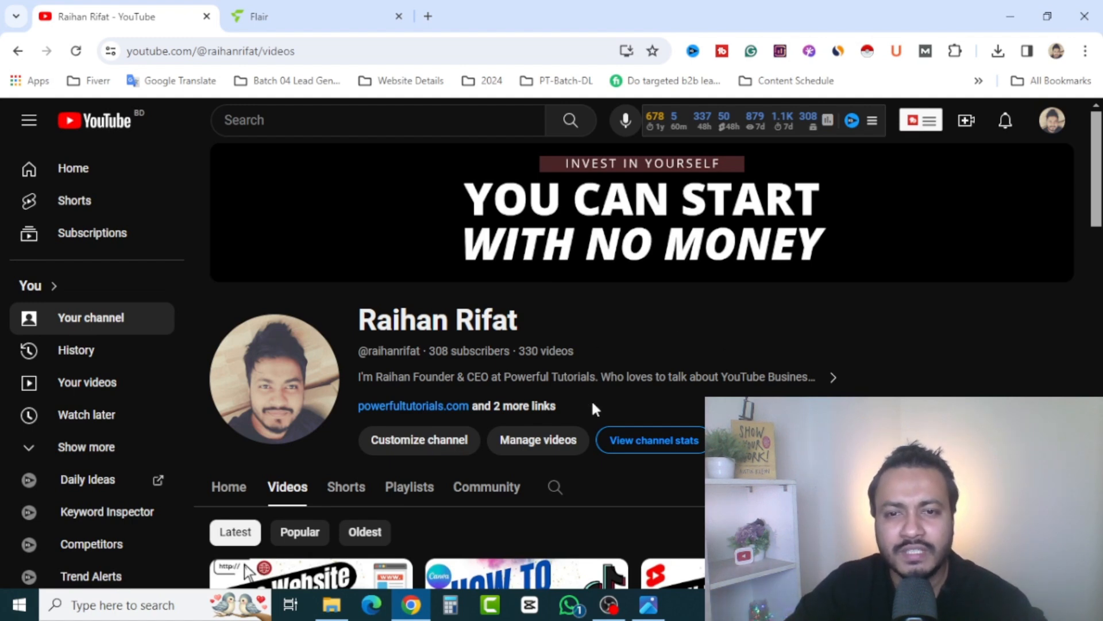
pyautogui.scroll(-1, 626, 460)
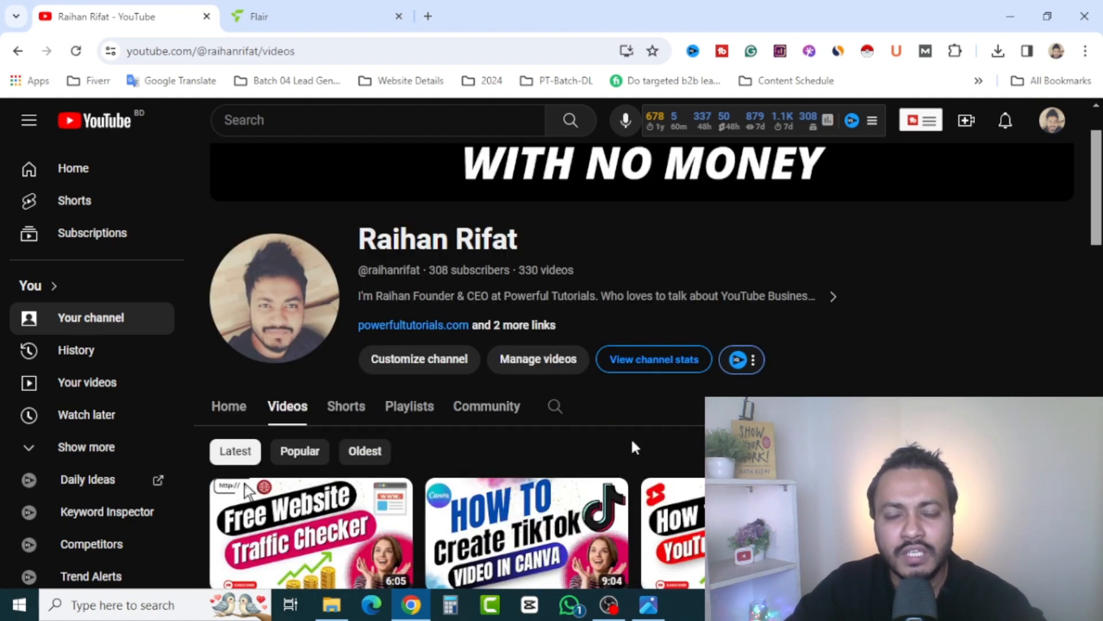
pyautogui.scroll(1, 632, 449)
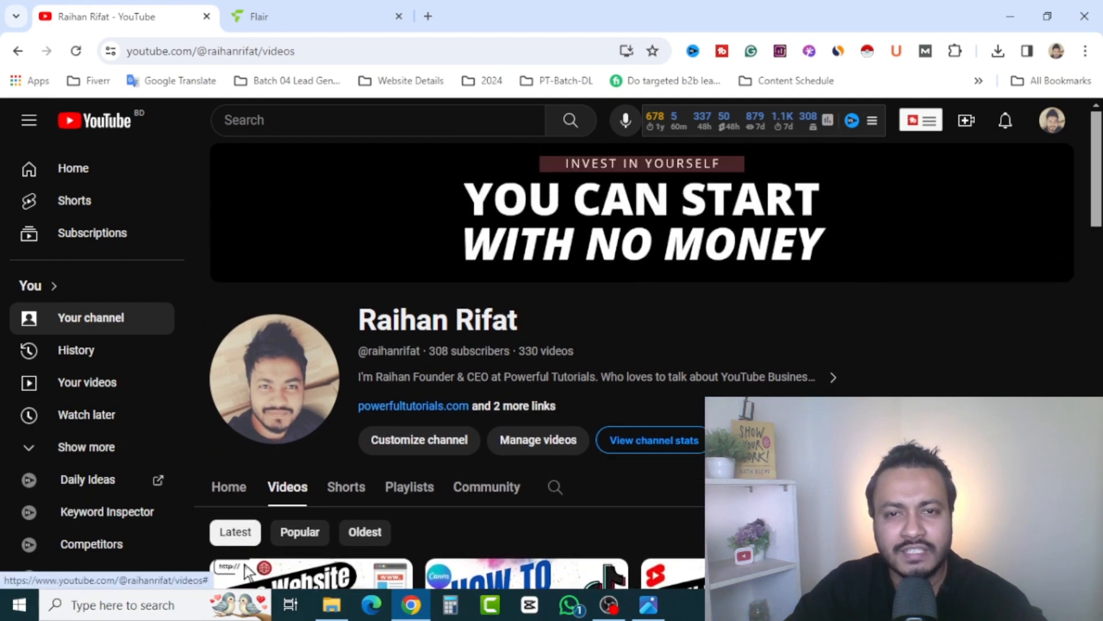